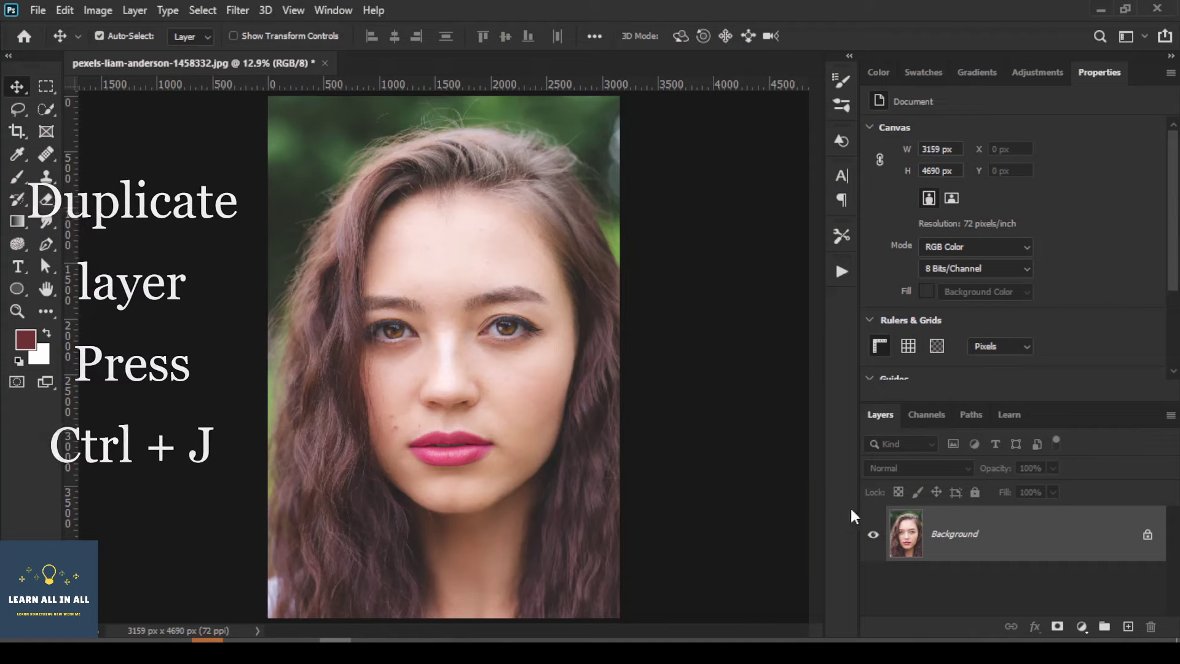
Duplicate the Background layer as 'Background copy' above the original.
right_click(1015, 538)
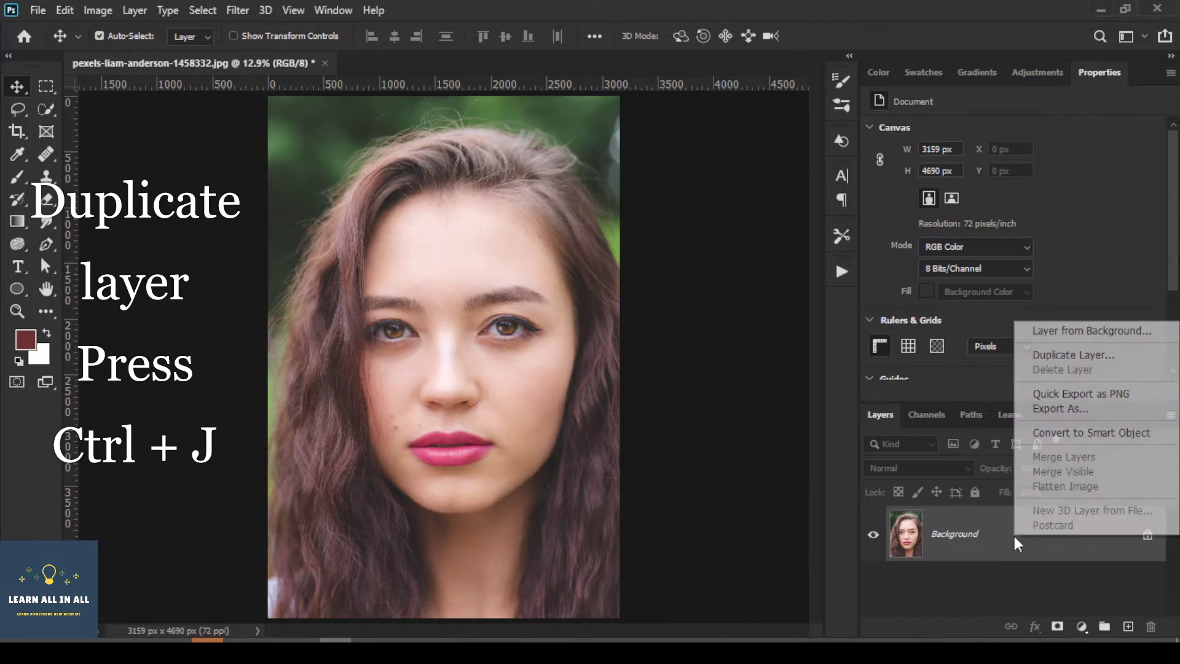
click(1069, 355)
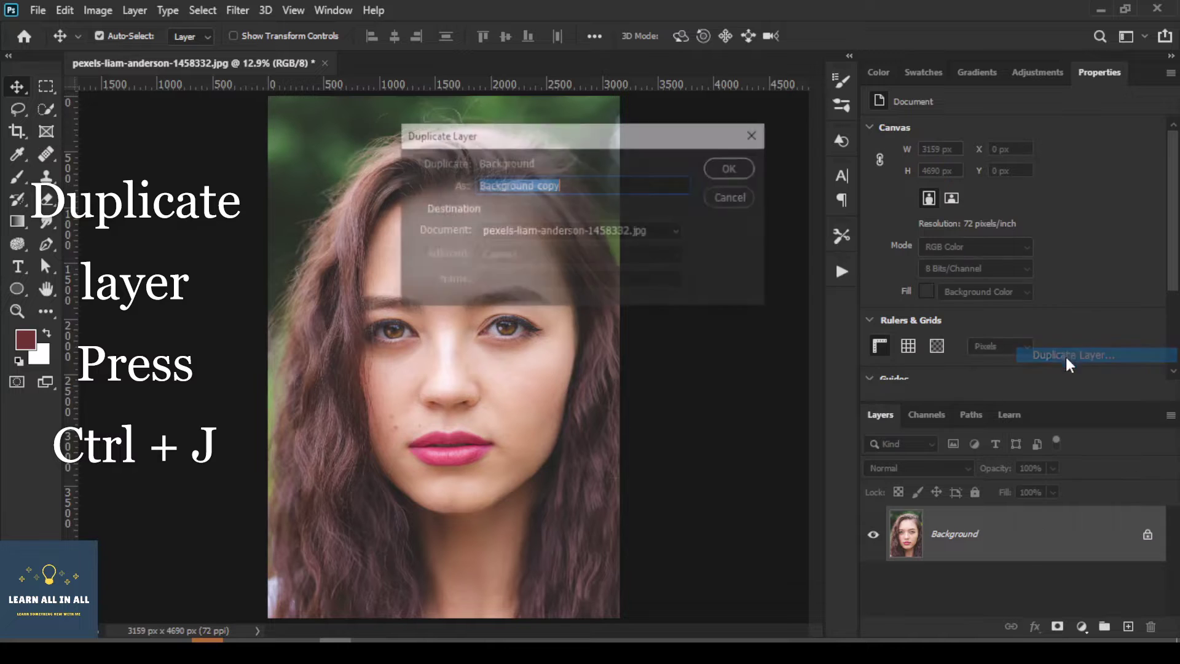
click(725, 168)
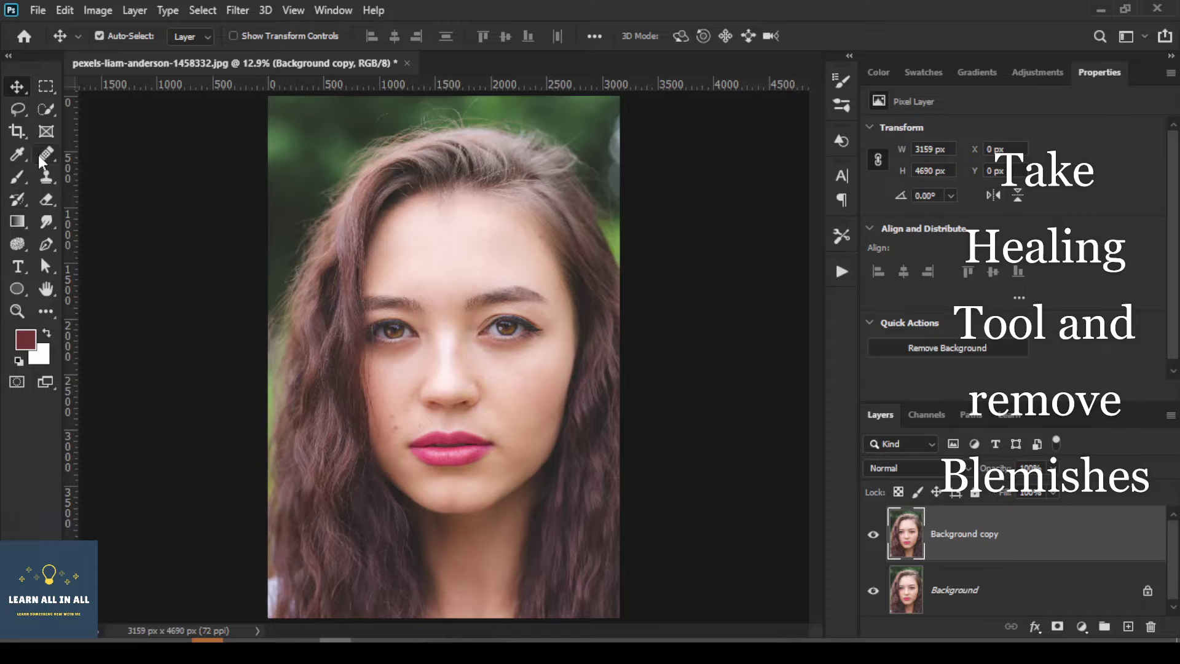
Select the Healing Brush and enlarge it to 70.
drag(46, 153, 89, 167)
click(109, 174)
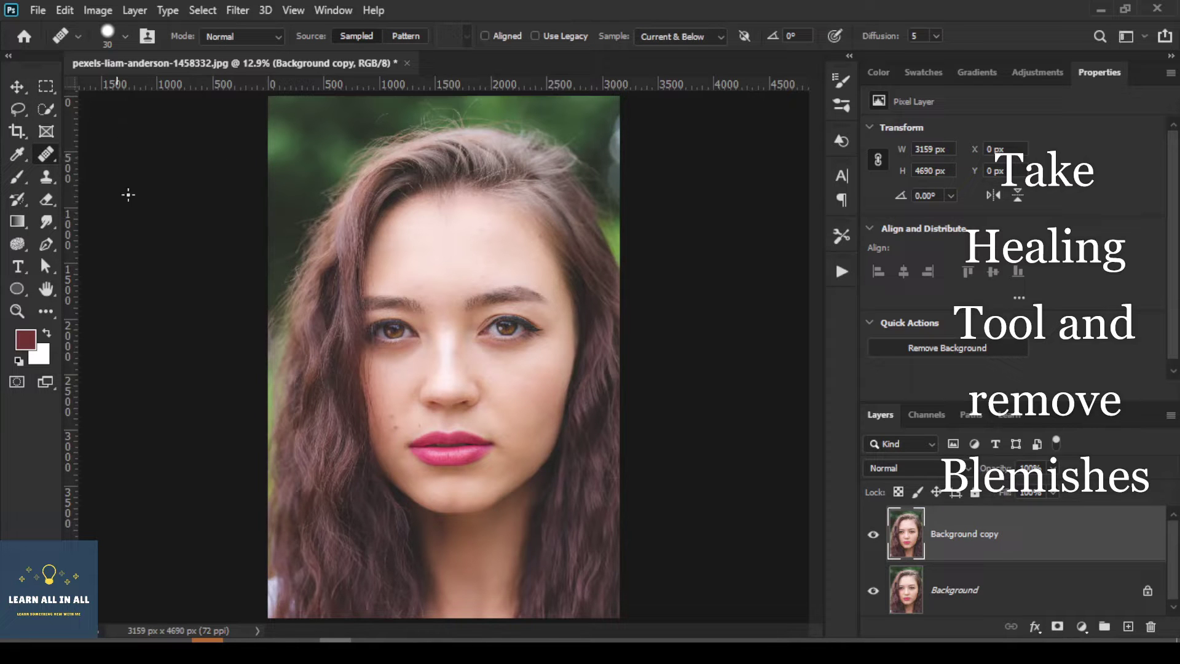
scroll(400, 418, up, 2)
scroll(387, 421, up, 3)
scroll(390, 417, up, 2)
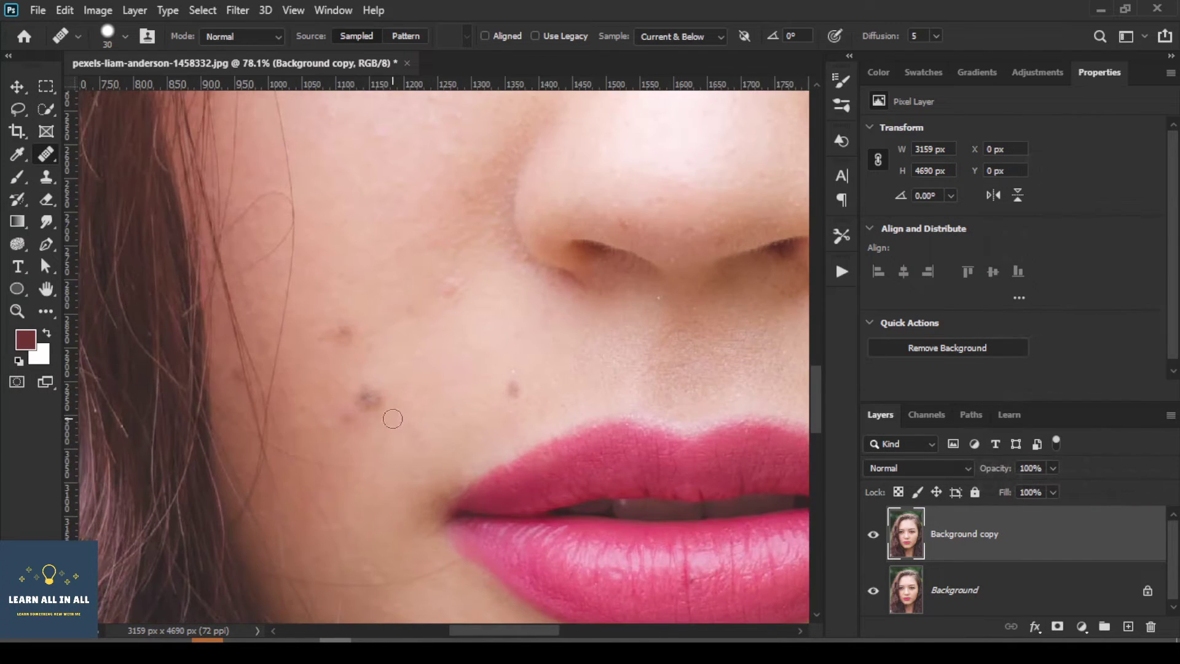
key(bracketright)
key(bracketright)
key(bracketright)
key(bracketright)
Sample clean skin and heal the dark blemishes on the cheek left of the nose.
alt+click(348, 282)
click(339, 330)
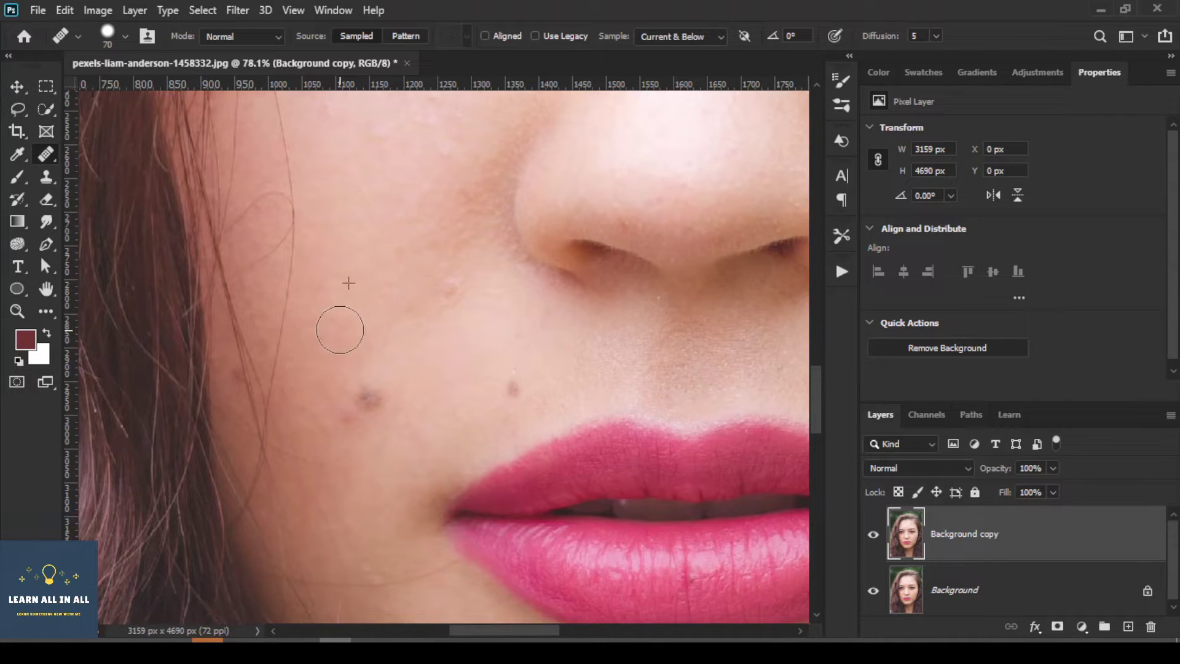
alt+click(385, 361)
drag(368, 395, 356, 464)
alt+click(371, 374)
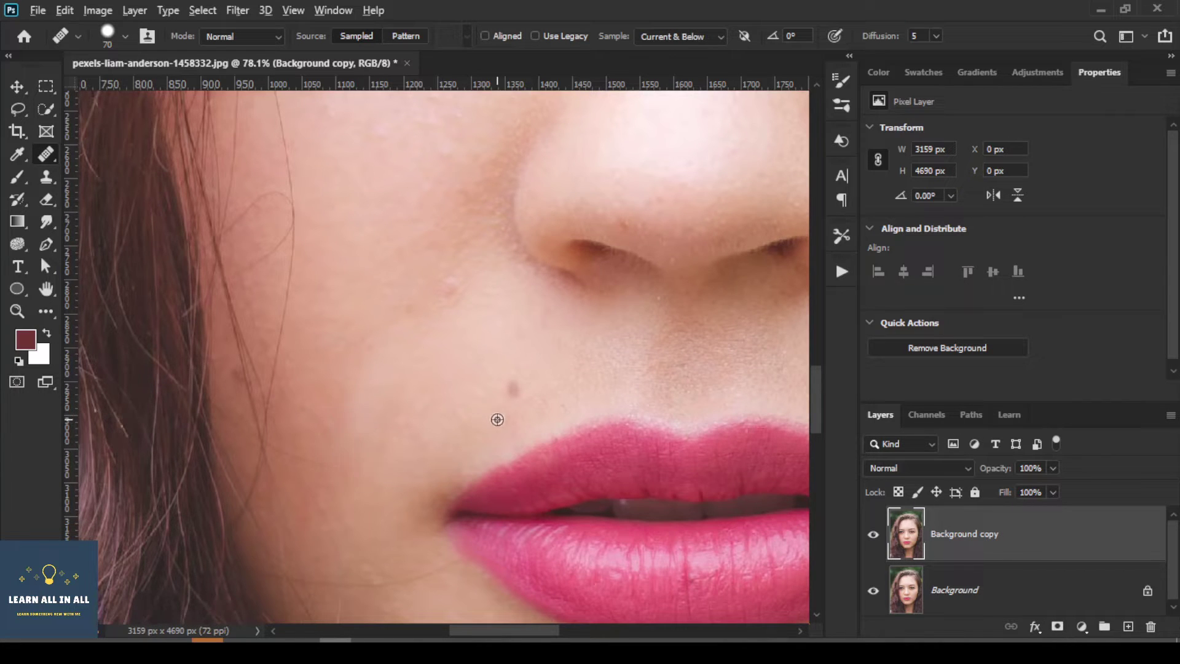
Shrink the Healing Brush to 35 and inspect the retouched cheek.
scroll(453, 311, up, 2)
scroll(448, 307, up, 4)
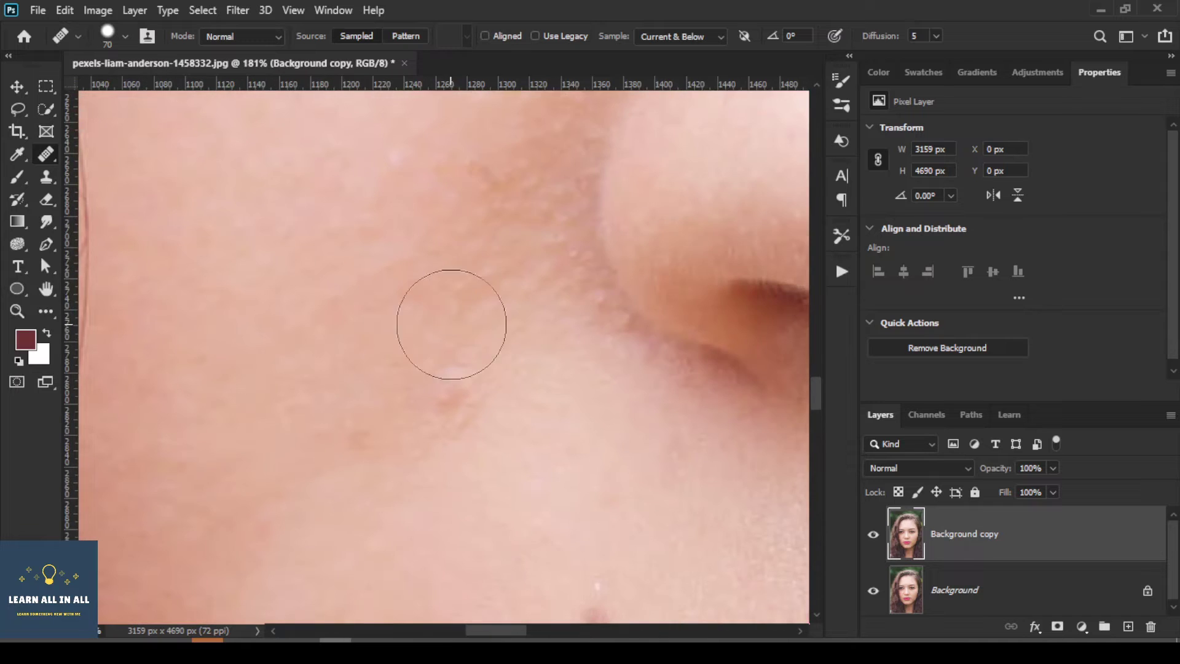
key(bracketleft)
key(bracketleft)
key(bracketleft)
scroll(474, 334, down, 2)
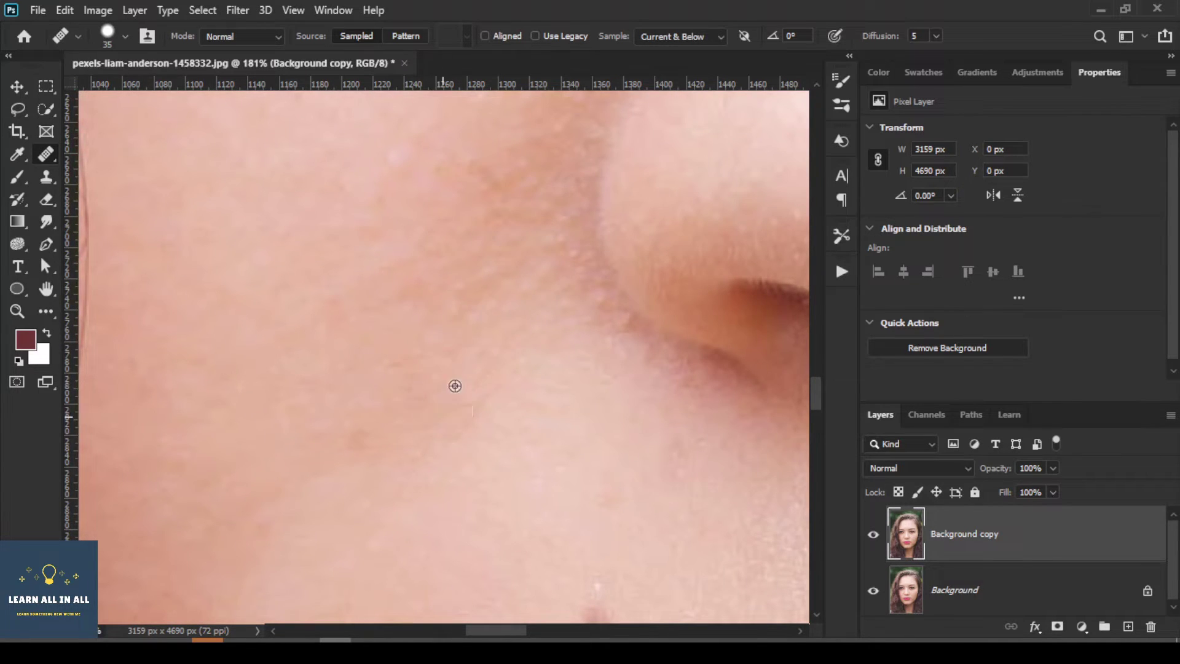
scroll(491, 389, down, 4)
scroll(428, 423, up, 2)
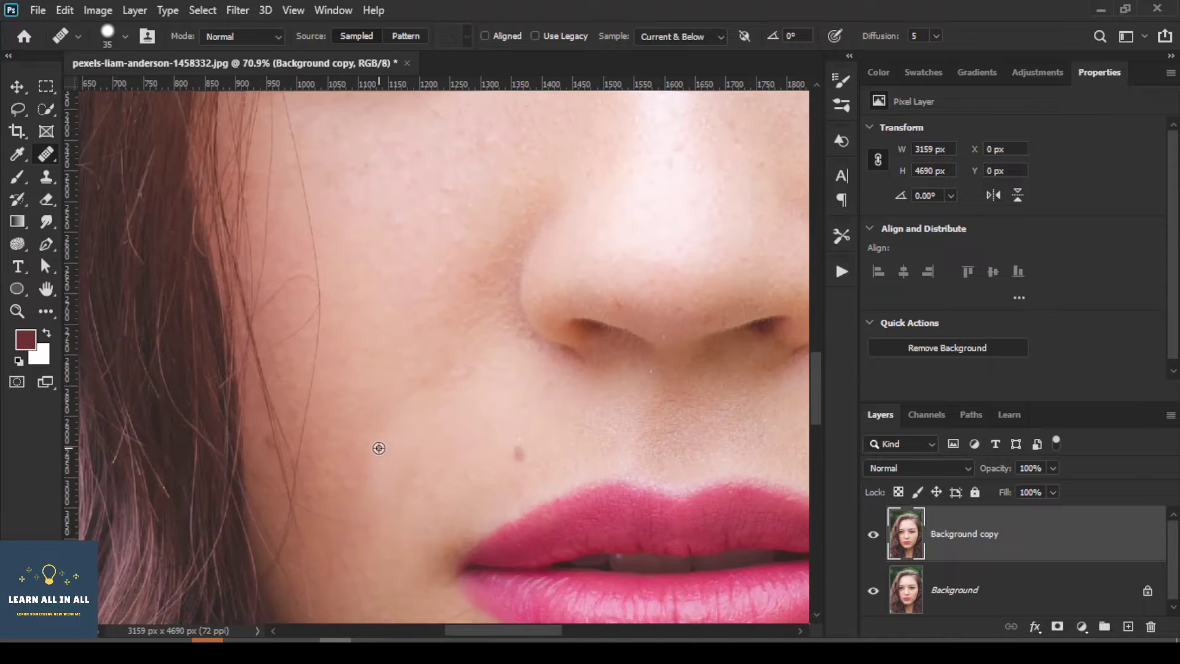
scroll(380, 498, up, 2)
scroll(371, 510, up, 2)
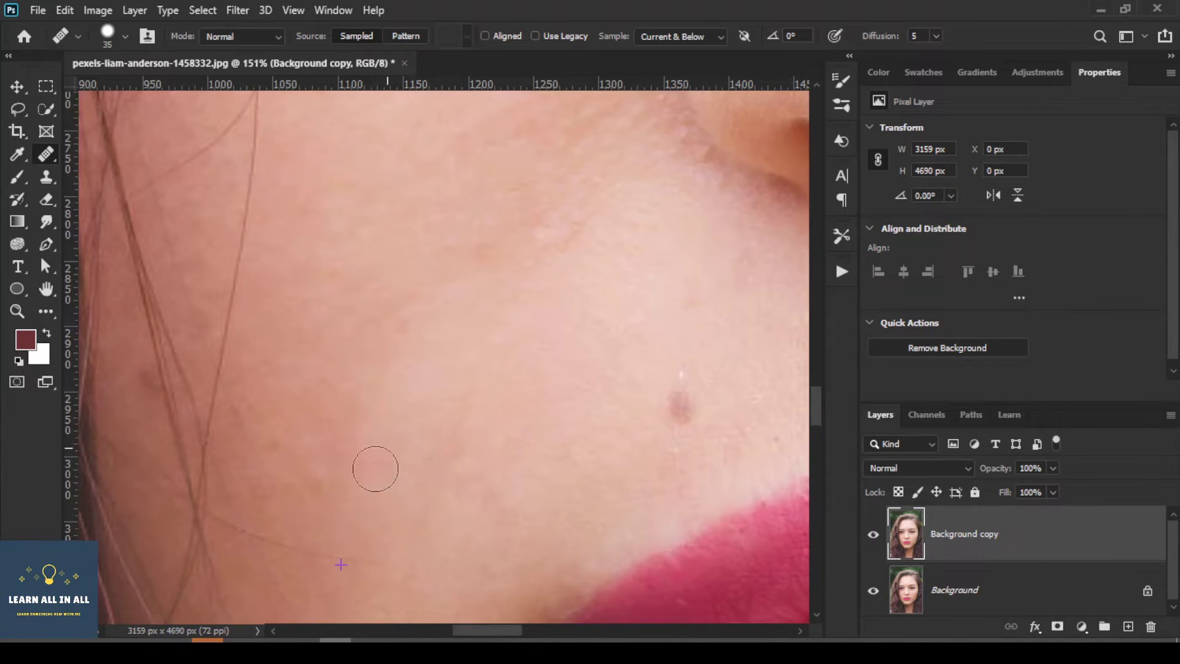
scroll(375, 464, down, 1)
scroll(219, 437, down, 1)
scroll(216, 422, up, 3)
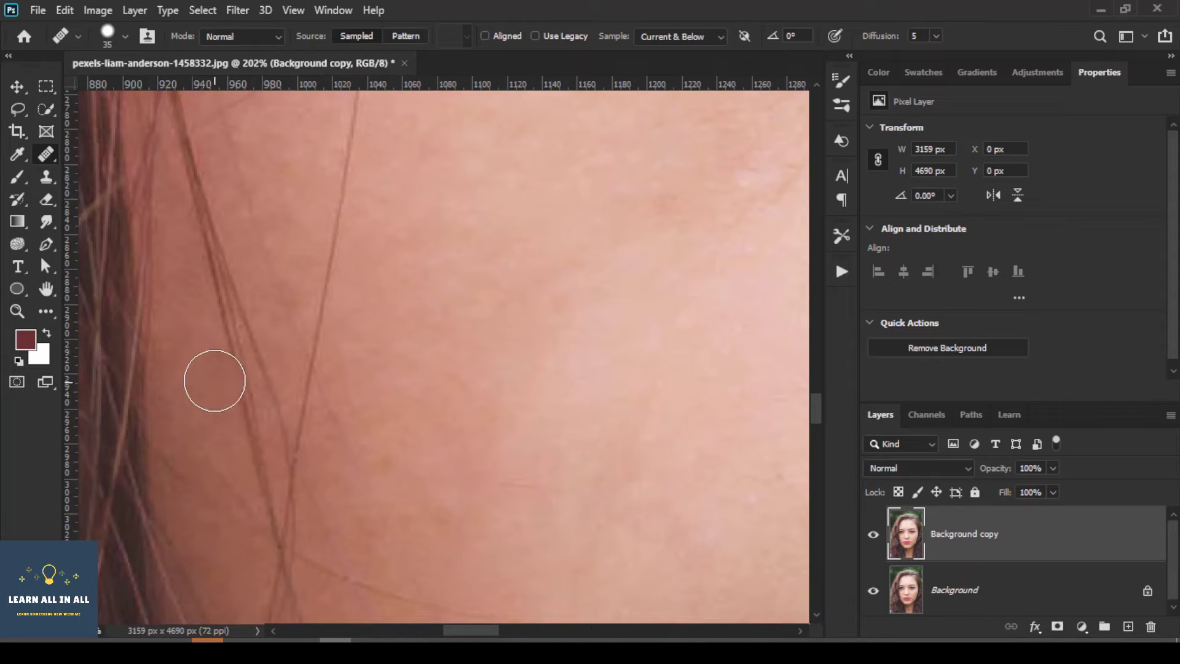
scroll(518, 387, down, 4)
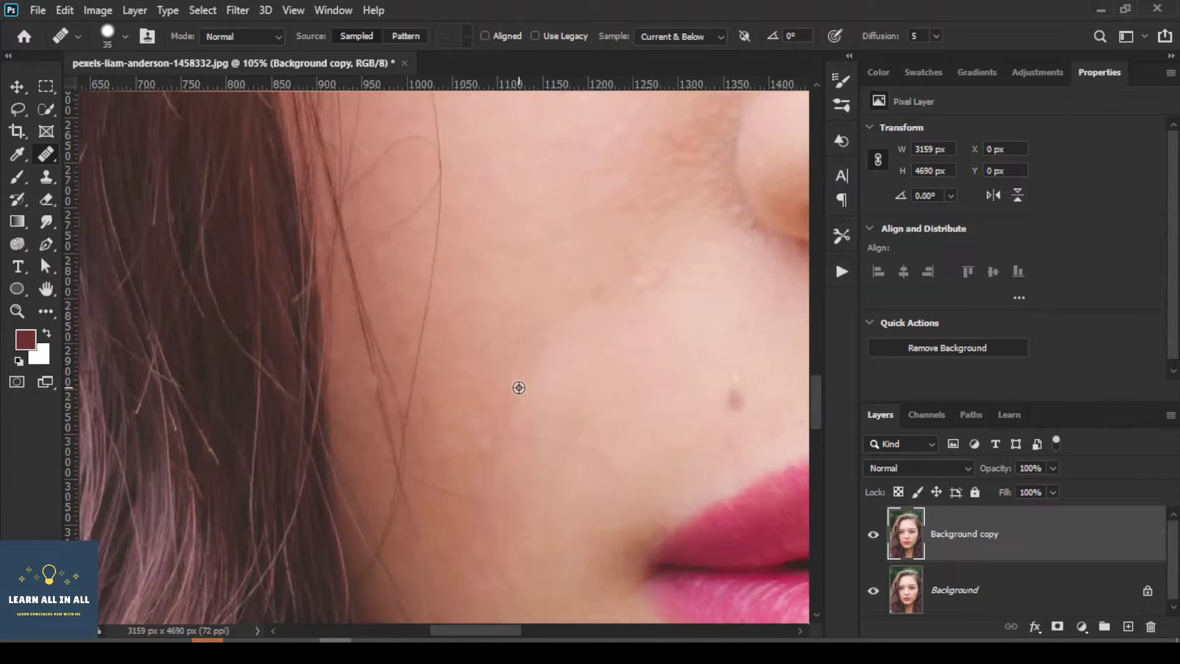
scroll(519, 388, down, 3)
scroll(519, 387, down, 1)
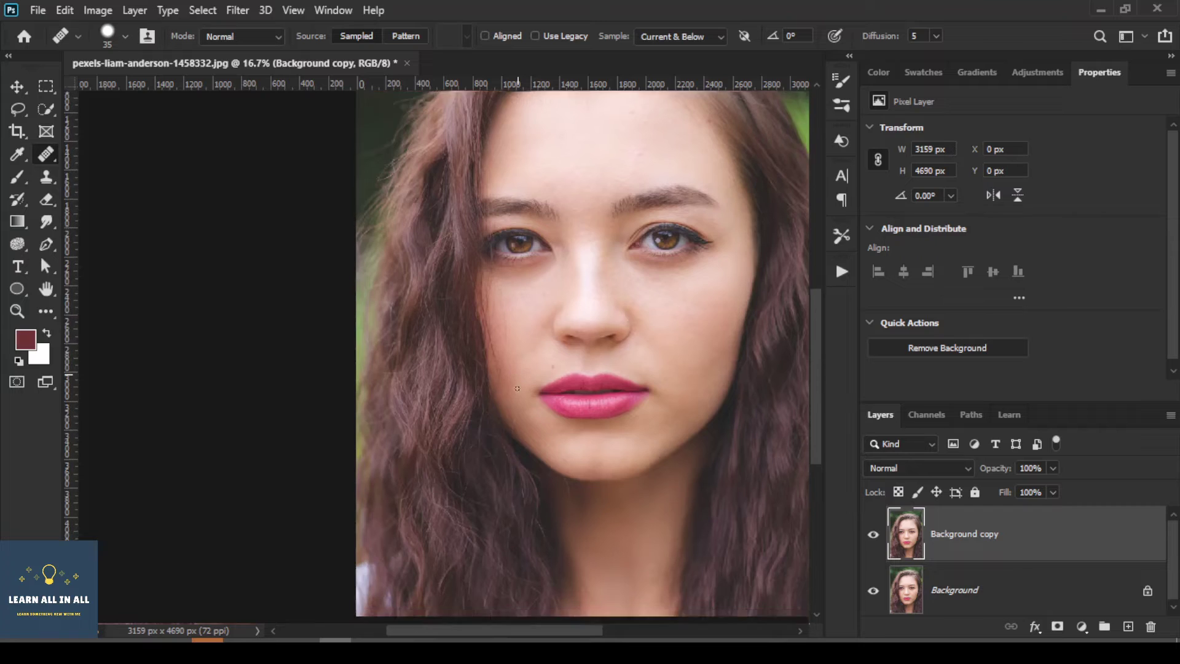
scroll(519, 388, down, 1)
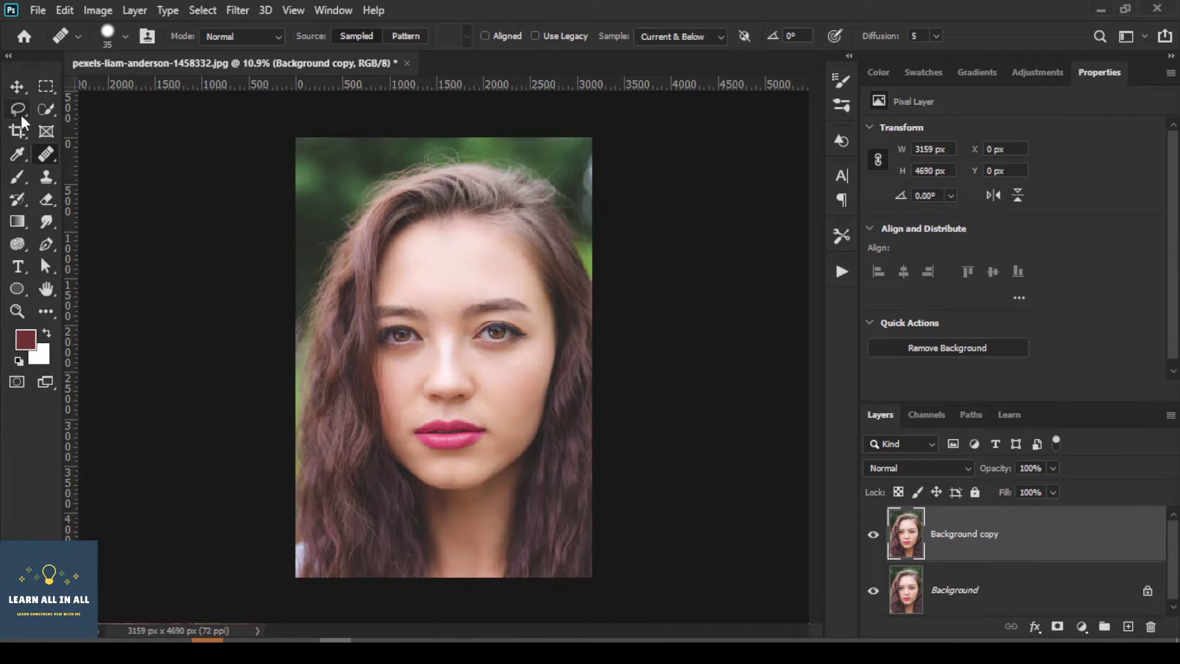
Switch to the Lasso tool and outline the left cheek.
click(14, 86)
scroll(341, 326, up, 1)
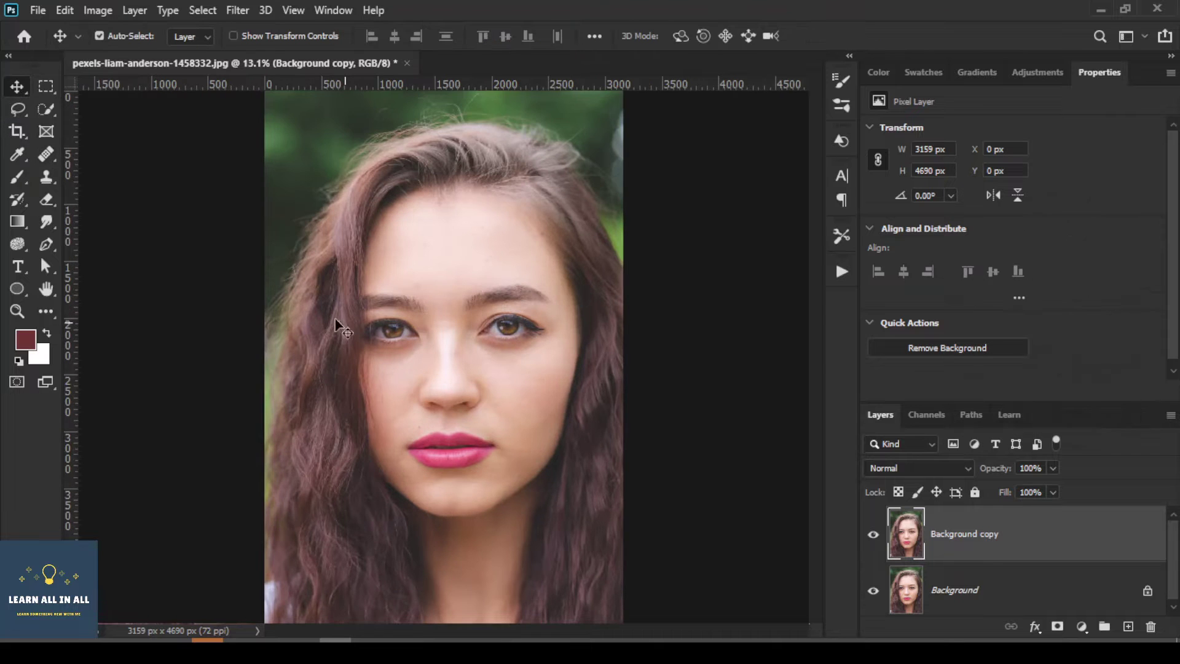
drag(13, 109, 104, 111)
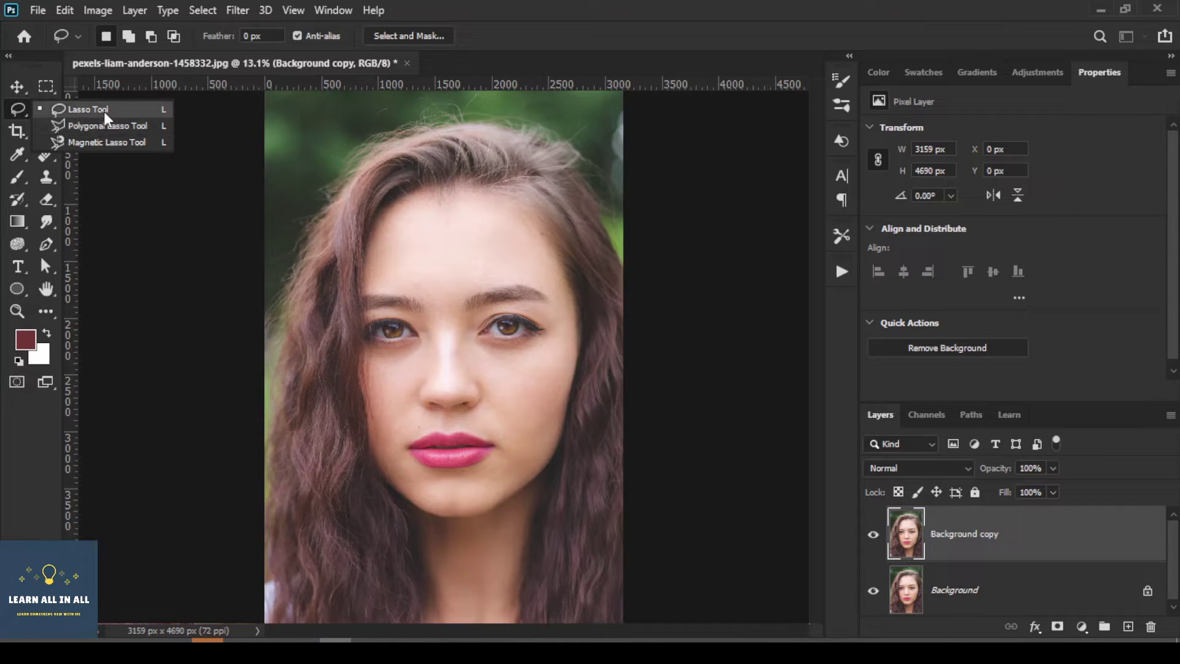
scroll(412, 394, up, 2)
scroll(412, 393, up, 3)
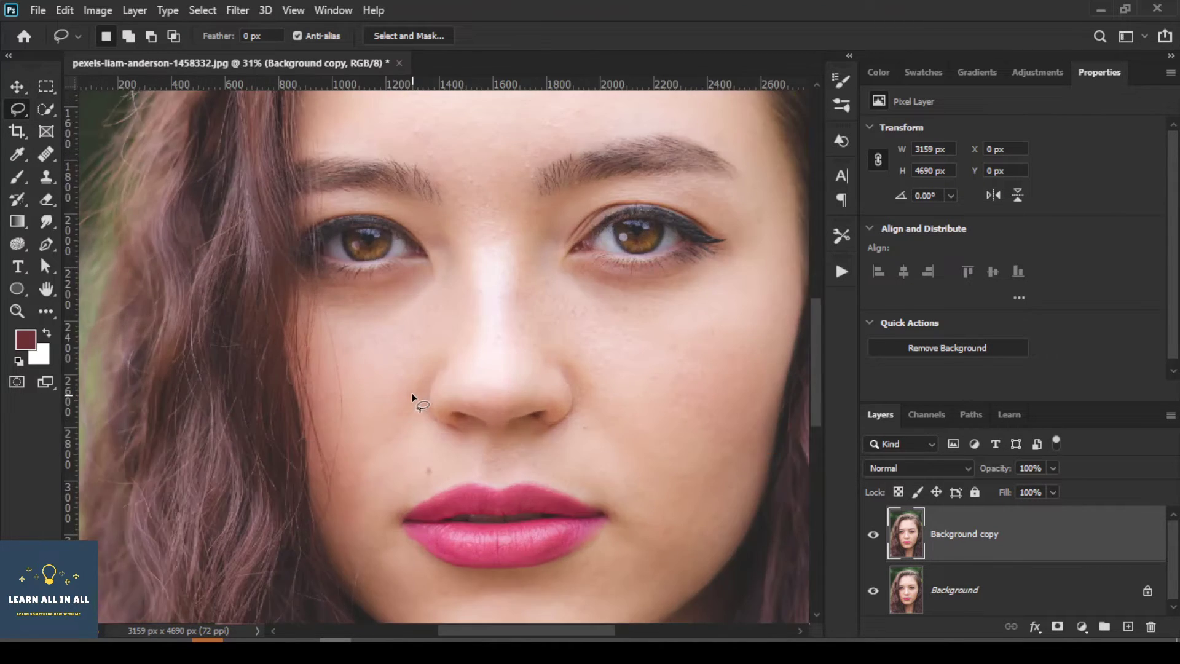
key(alt)
mouse_move(402, 303)
mouse_down()
mouse_move(365, 303)
mouse_move(308, 347)
mouse_move(314, 408)
mouse_up()
mouse_move(351, 453)
mouse_down()
mouse_move(373, 455)
mouse_move(412, 422)
mouse_up()
mouse_move(453, 343)
mouse_down()
mouse_move(455, 327)
mouse_move(420, 310)
mouse_up()
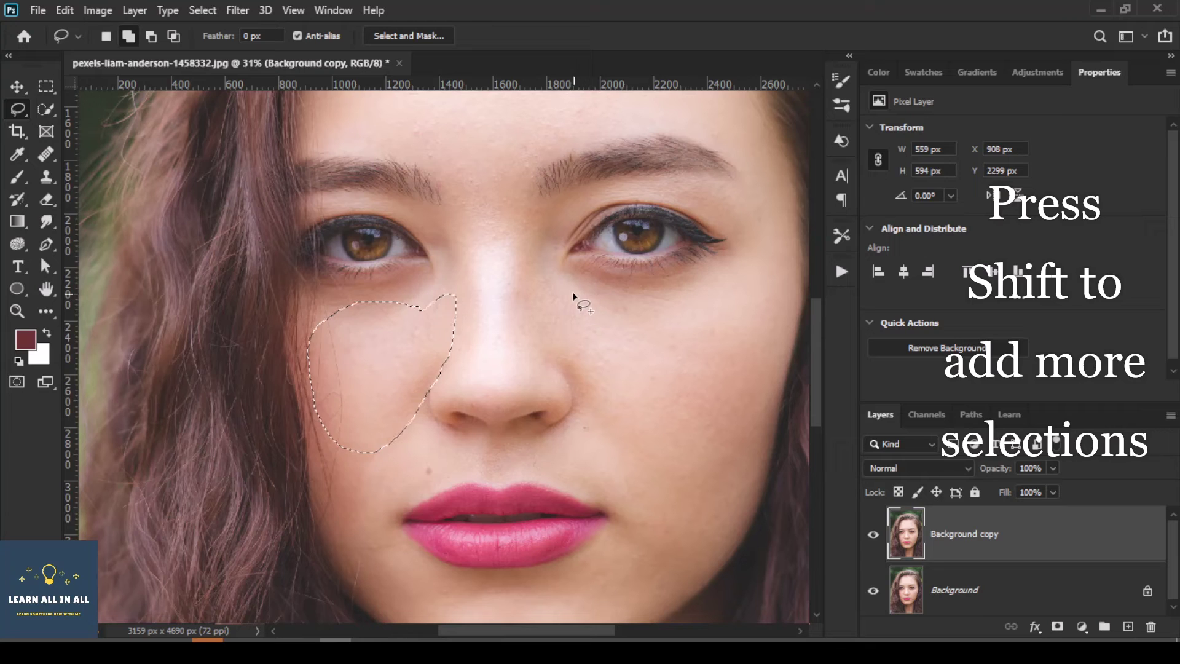
Add the right cheek and the bridge of the nose to the selection.
drag(563, 297, 617, 295)
drag(760, 316, 711, 443)
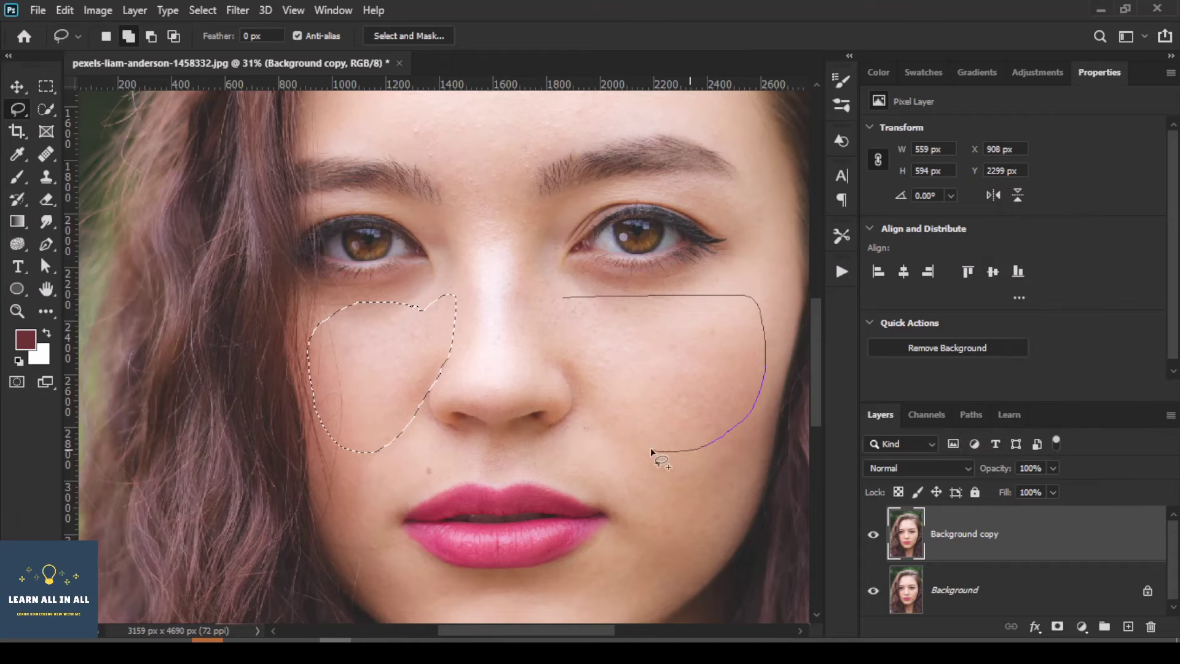
drag(610, 414, 576, 374)
drag(566, 300, 564, 298)
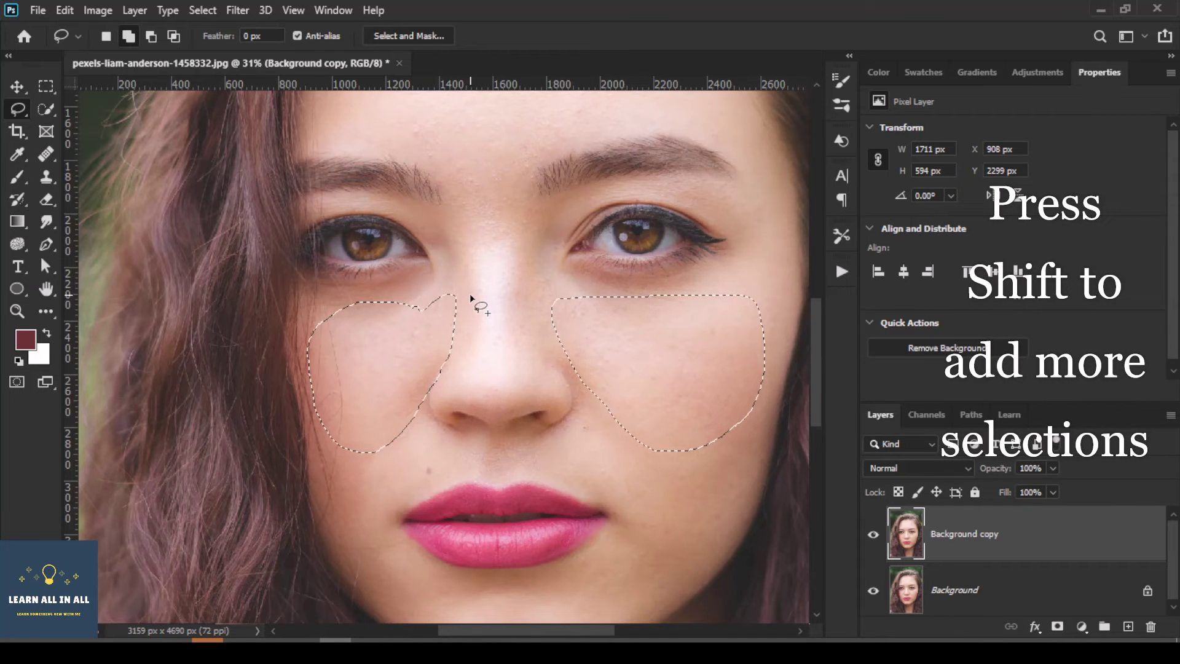
mouse_move(470, 288)
mouse_down()
mouse_move(474, 333)
mouse_move(491, 351)
mouse_move(526, 303)
mouse_move(476, 288)
mouse_up()
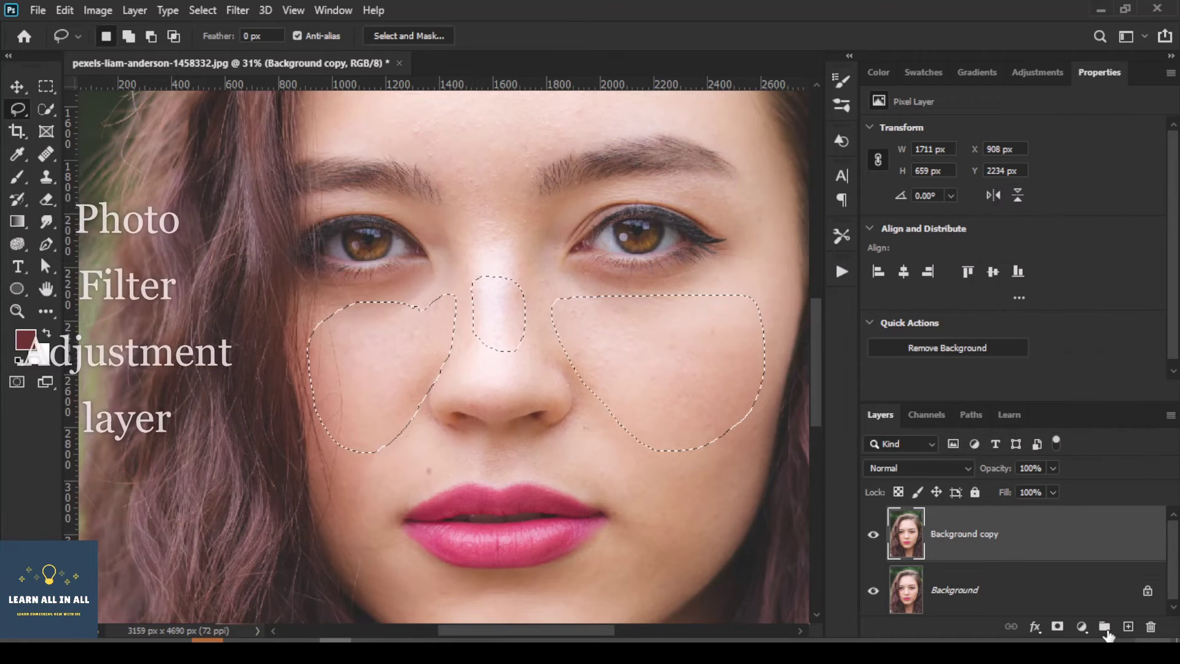
Add a Photo Filter adjustment on the selection, set to Red at 100% density.
click(1083, 627)
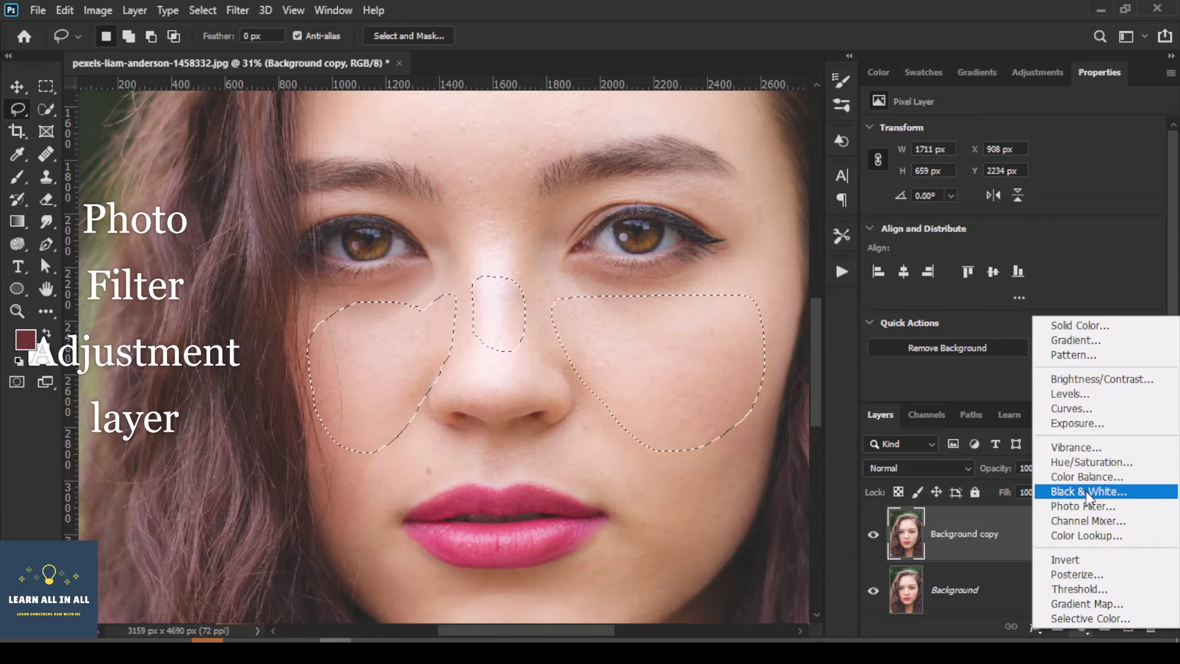
click(1094, 508)
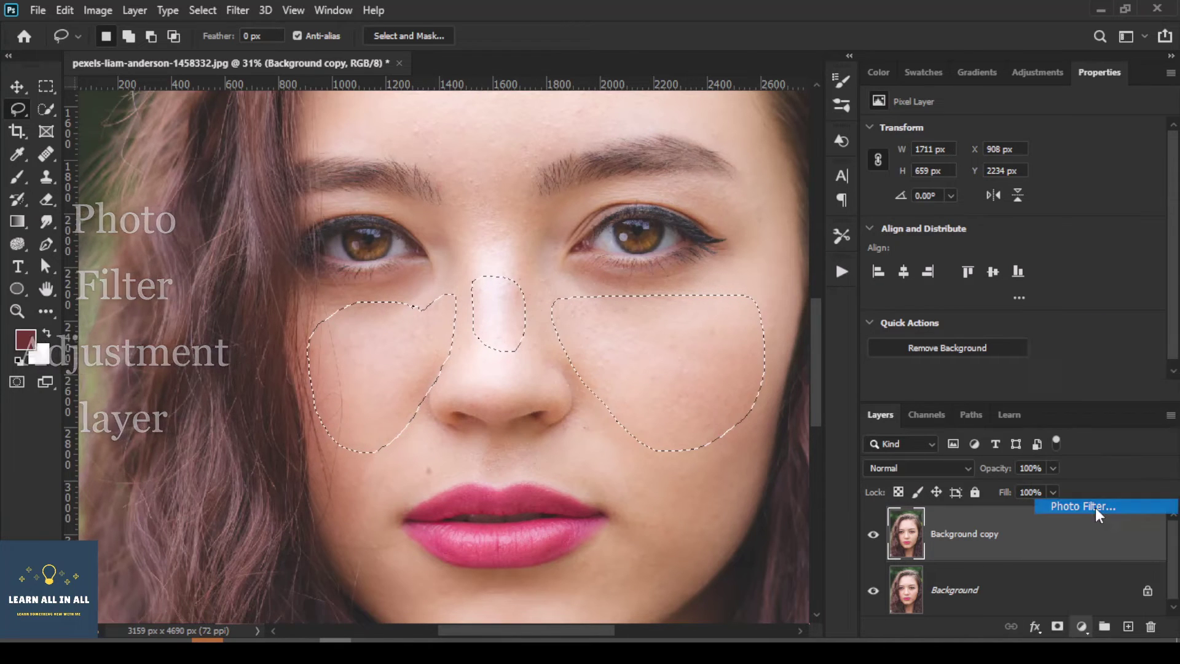
click(1007, 129)
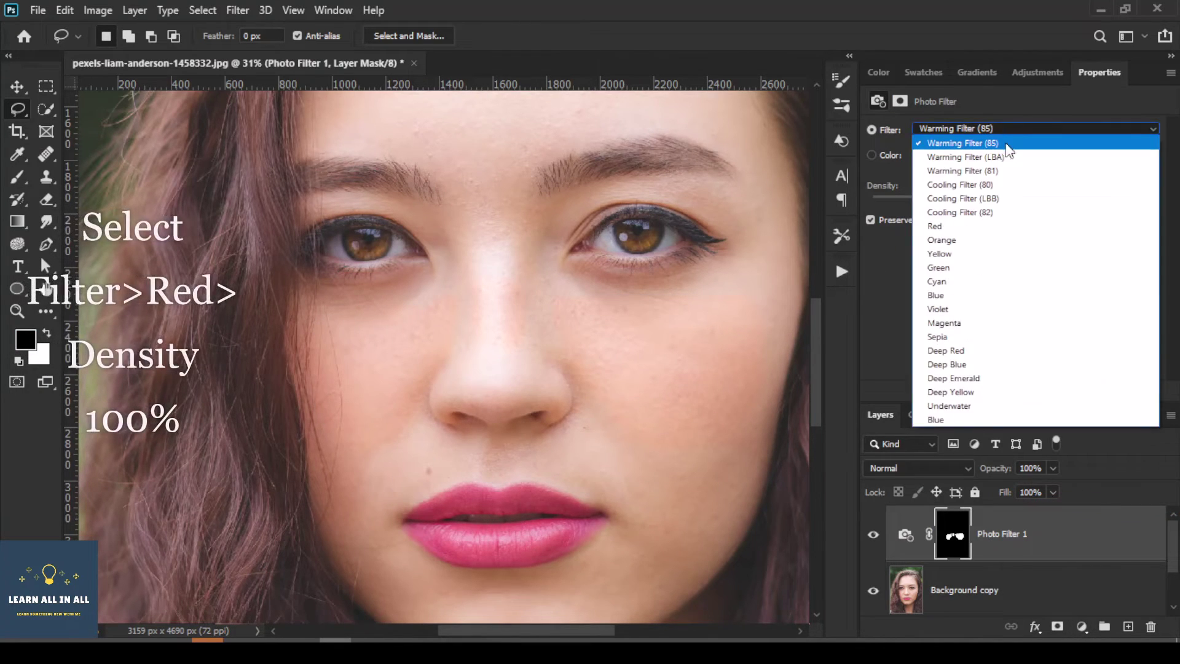
click(1007, 227)
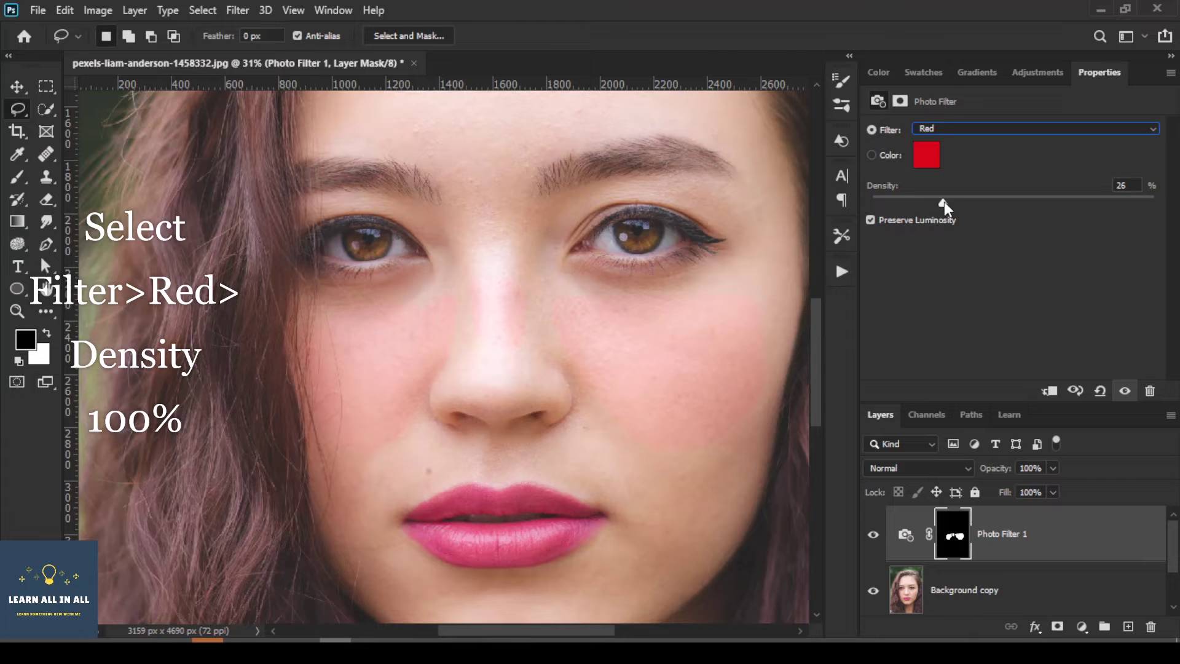
drag(955, 202, 1168, 220)
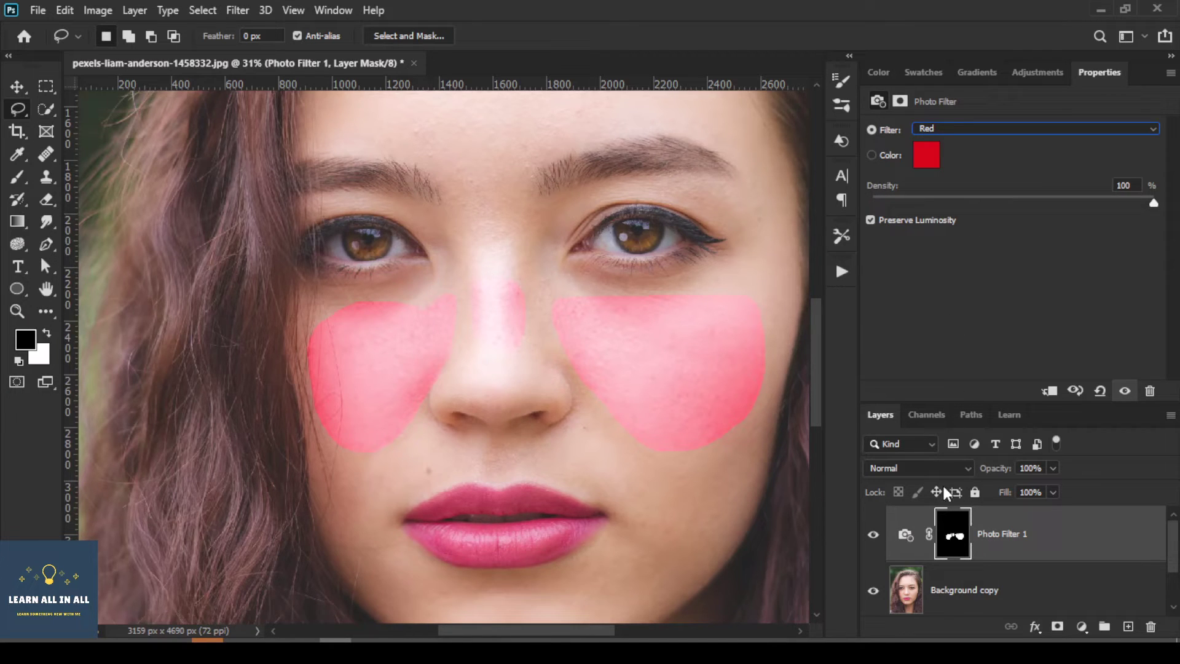
Feather the Photo Filter mask to 291.1 px and turn the filter layer back on.
click(953, 545)
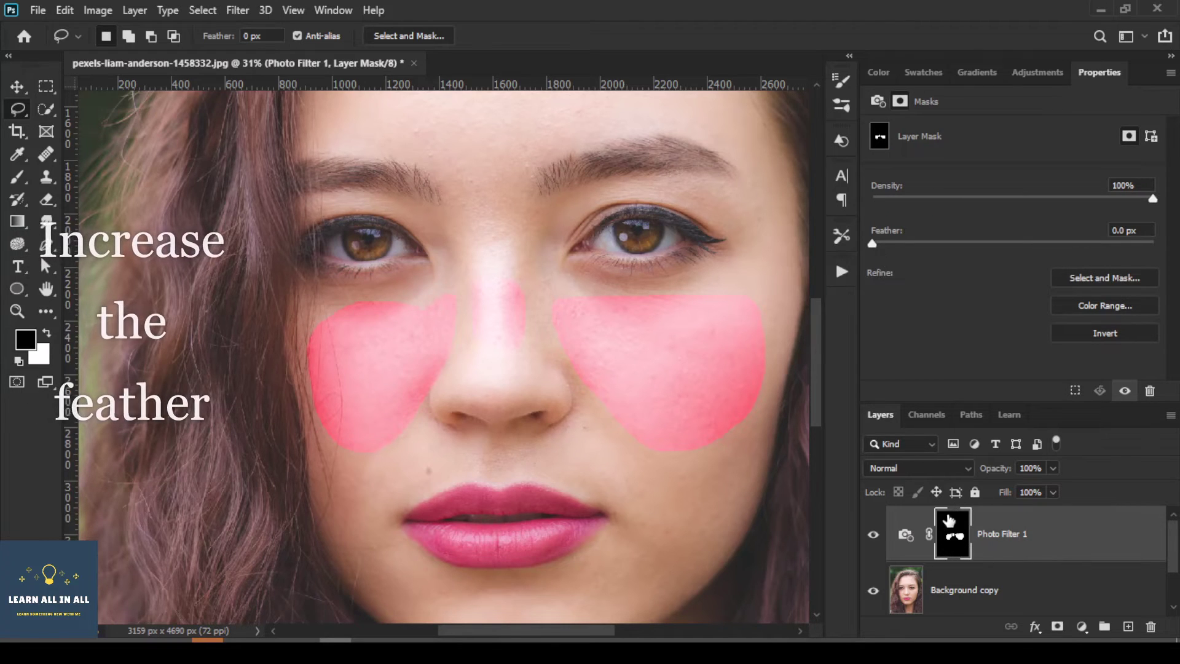
drag(873, 244, 1098, 244)
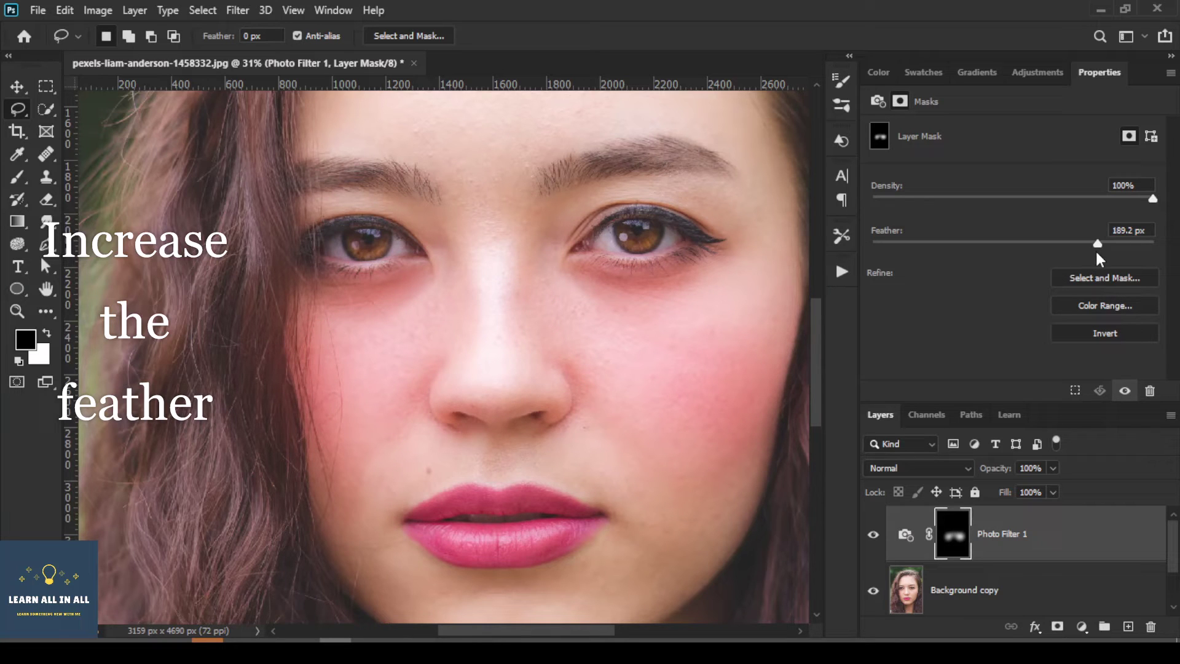
drag(1100, 244, 1114, 244)
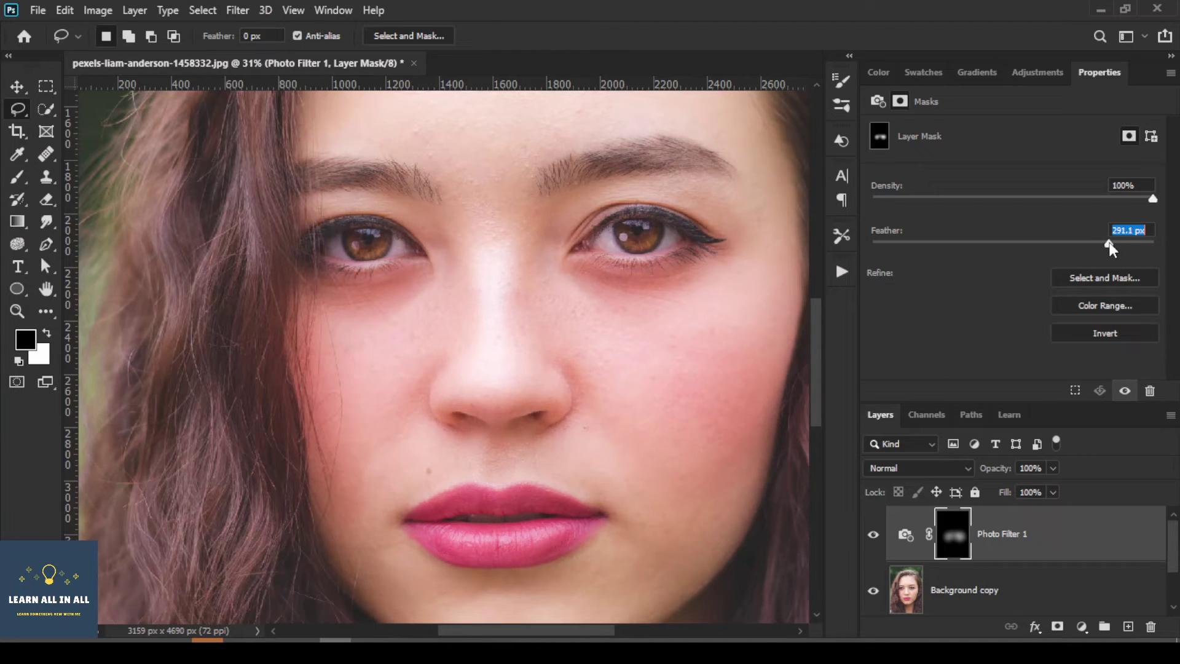
click(872, 534)
Set up the Brush tool with 5% flow.
click(18, 177)
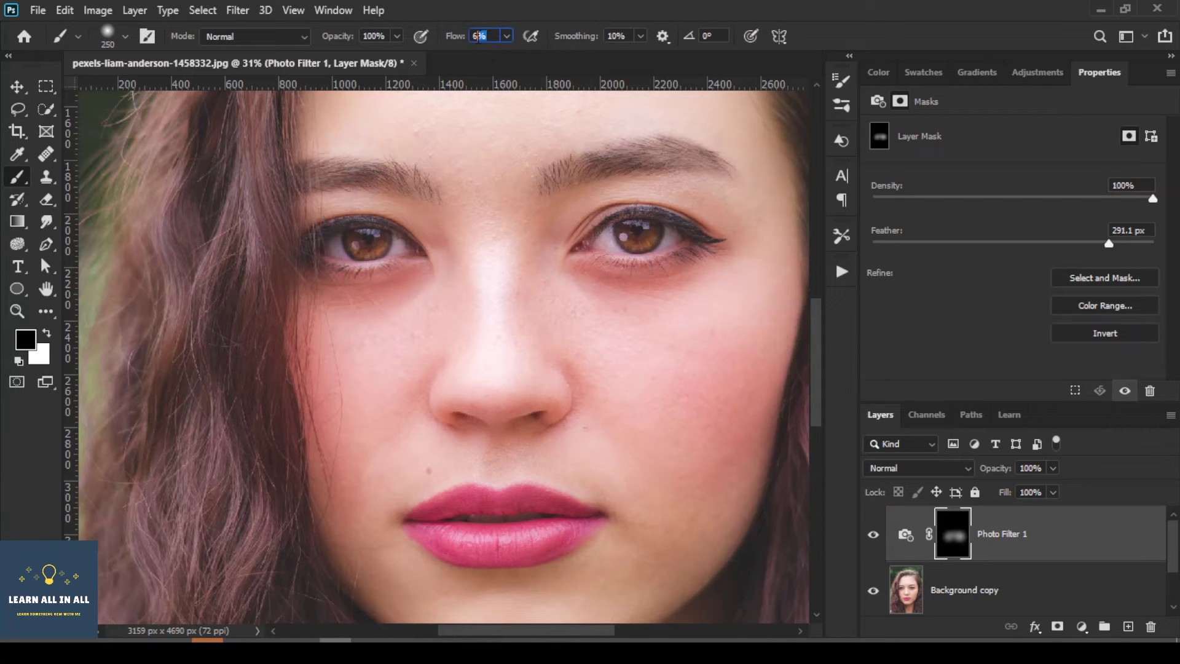
text(5)
key(Return)
Paint black on the mask over the nose ridge and around the right eye.
scroll(500, 316, up, 2)
mouse_move(490, 269)
mouse_down()
mouse_move(477, 298)
mouse_move(451, 268)
mouse_move(488, 358)
mouse_move(510, 253)
mouse_move(508, 335)
mouse_move(527, 353)
mouse_move(450, 259)
mouse_move(398, 231)
mouse_move(377, 295)
mouse_move(308, 264)
mouse_up()
mouse_move(614, 256)
mouse_down()
mouse_move(639, 276)
mouse_move(750, 258)
mouse_move(540, 264)
mouse_up()
scroll(540, 264, down, 2)
scroll(545, 265, down, 1)
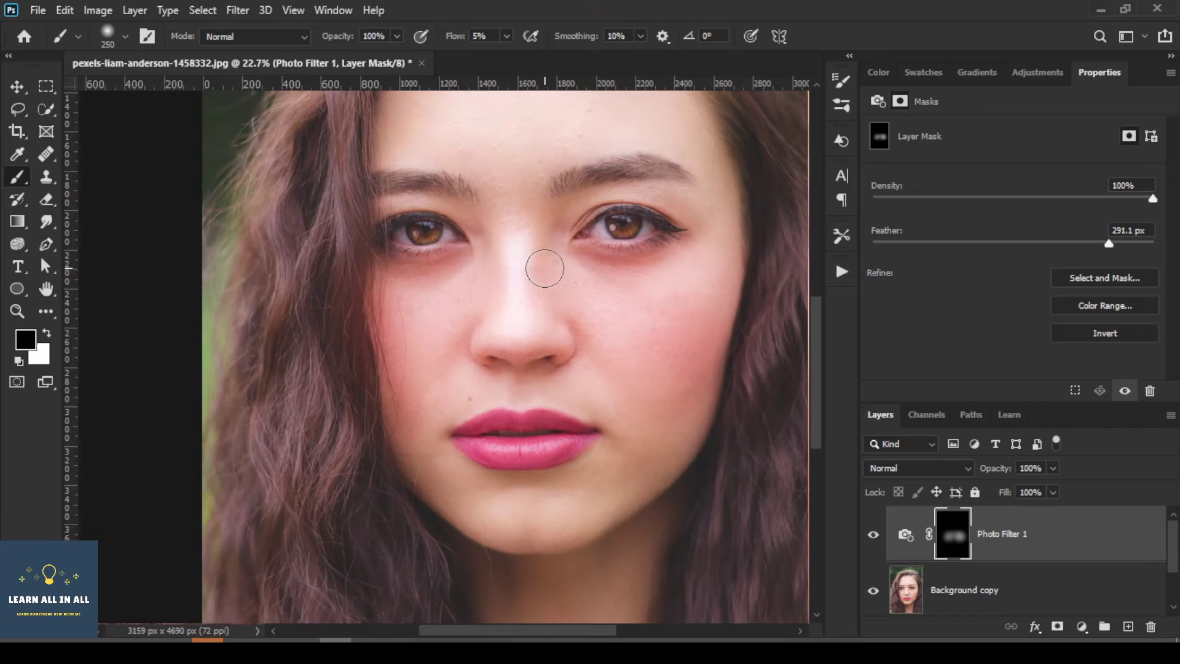
scroll(545, 264, down, 2)
scroll(684, 366, up, 3)
scroll(683, 367, up, 2)
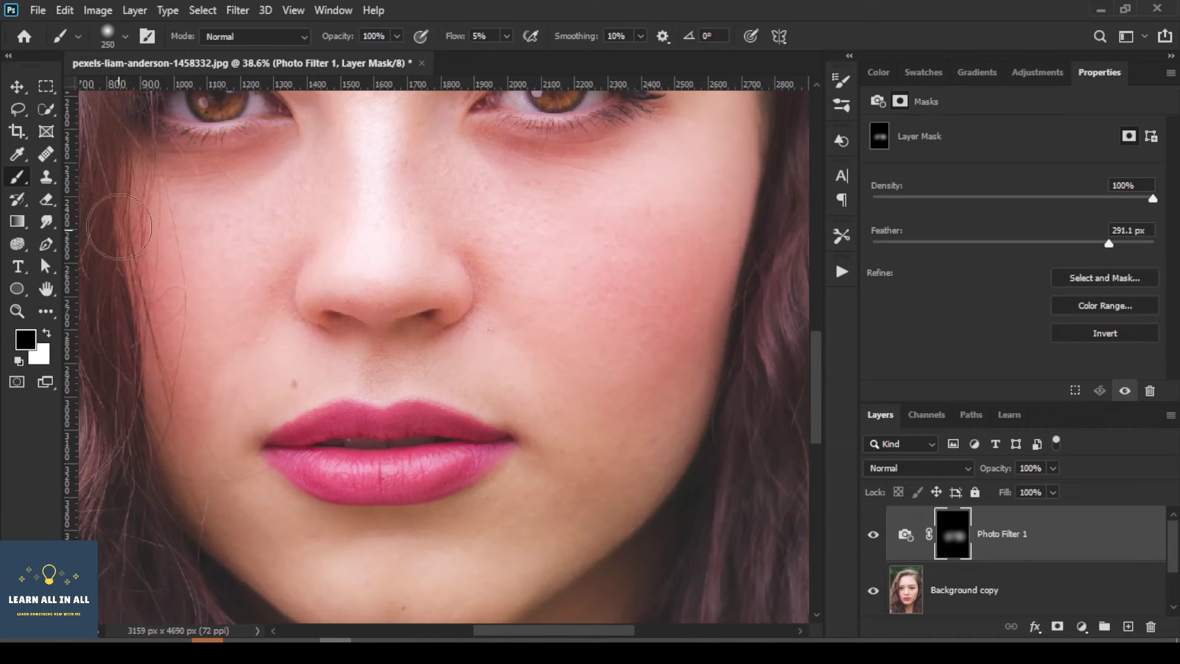
scroll(175, 378, down, 2)
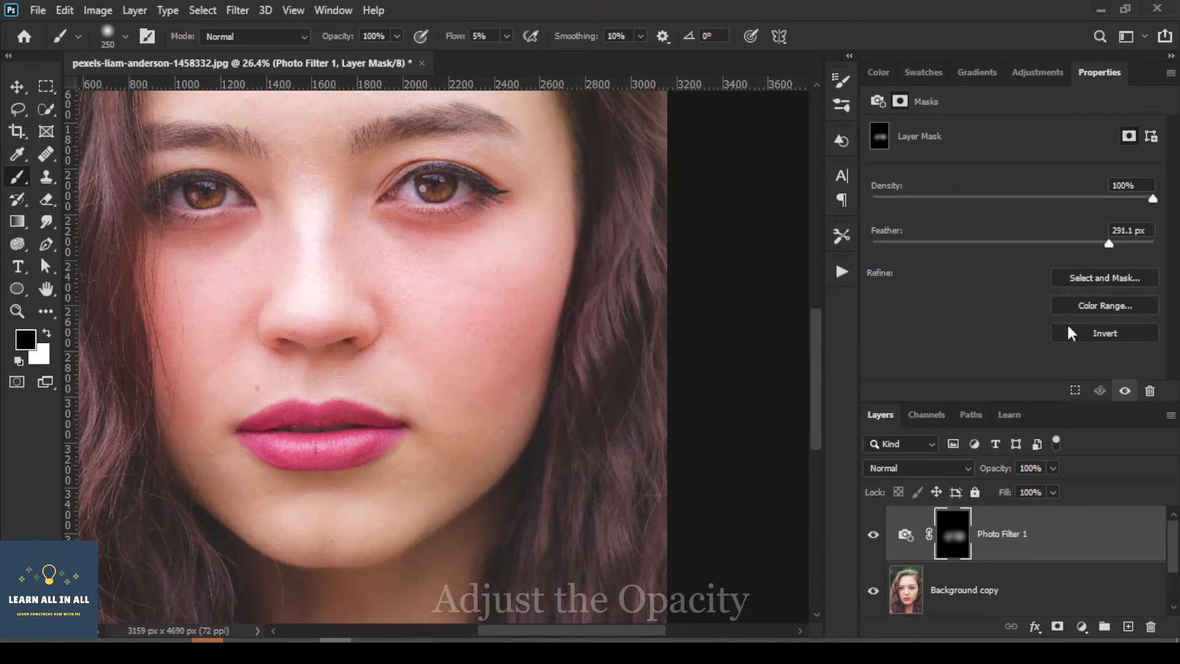
scroll(962, 515, down, 2)
scroll(998, 540, up, 2)
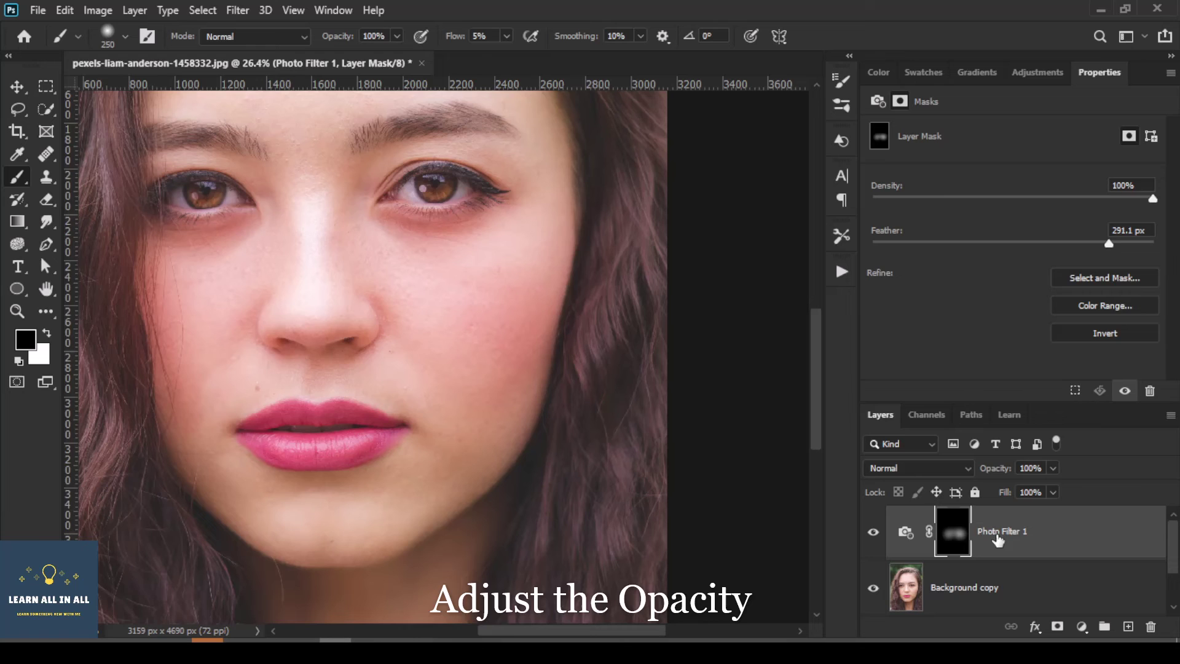
Lower the Photo Filter to 75% opacity and group it with Background copy as Group 1.
click(1052, 469)
drag(1035, 486, 1033, 487)
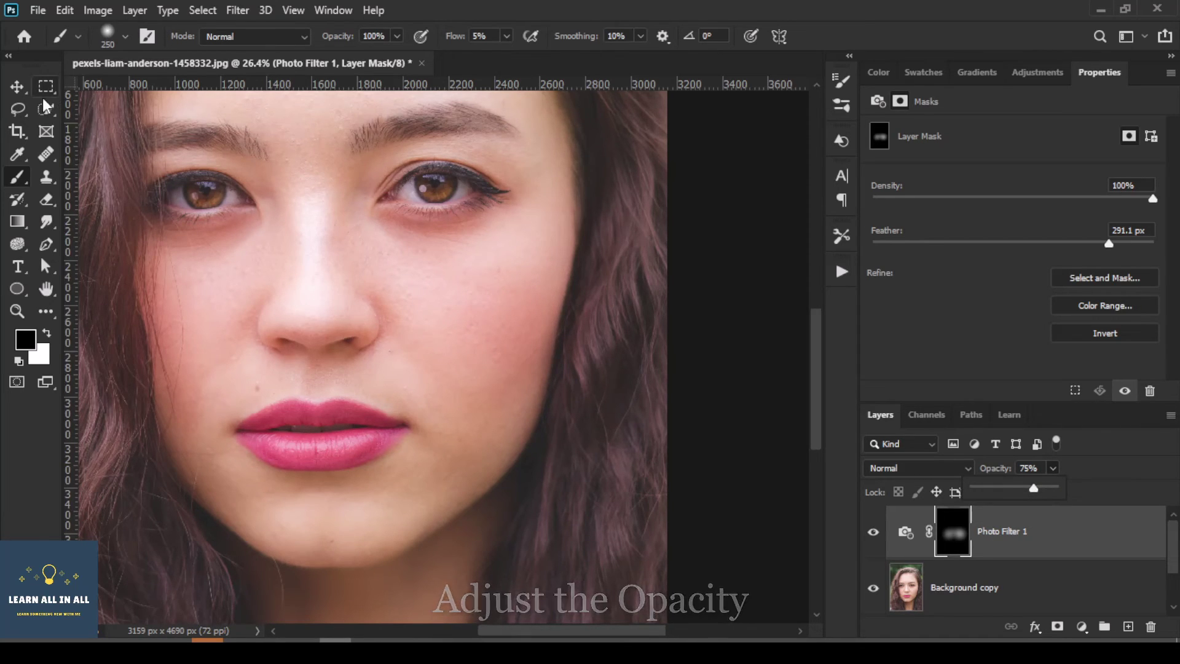
click(17, 86)
scroll(482, 356, down, 2)
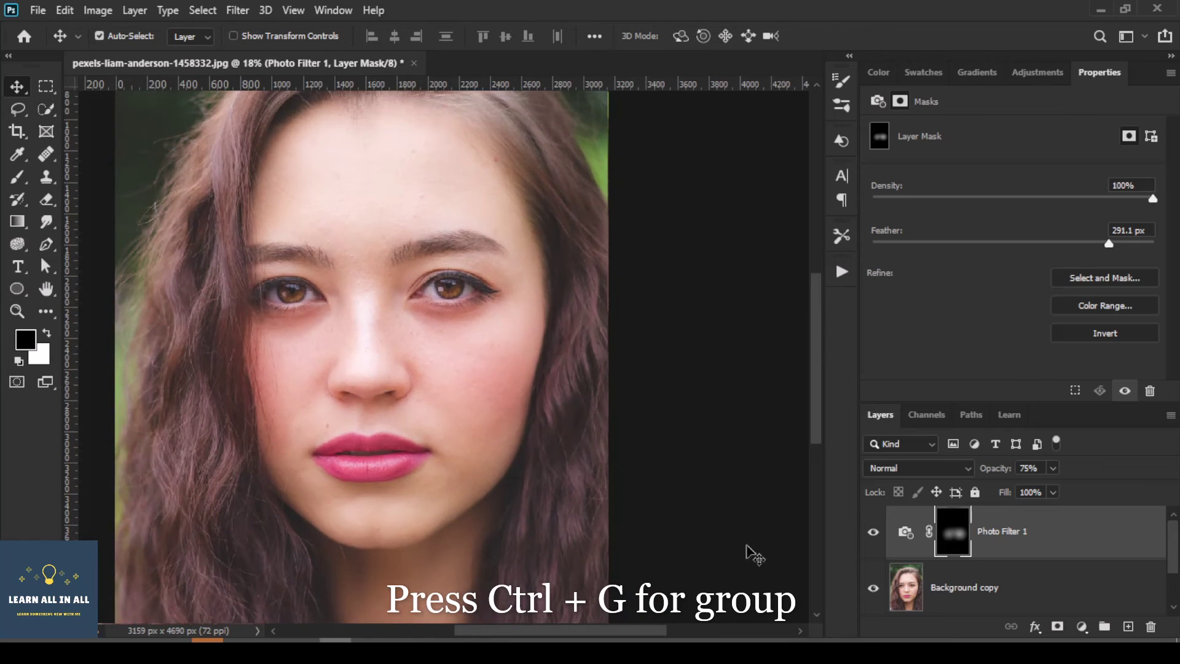
ctrl+click(1089, 607)
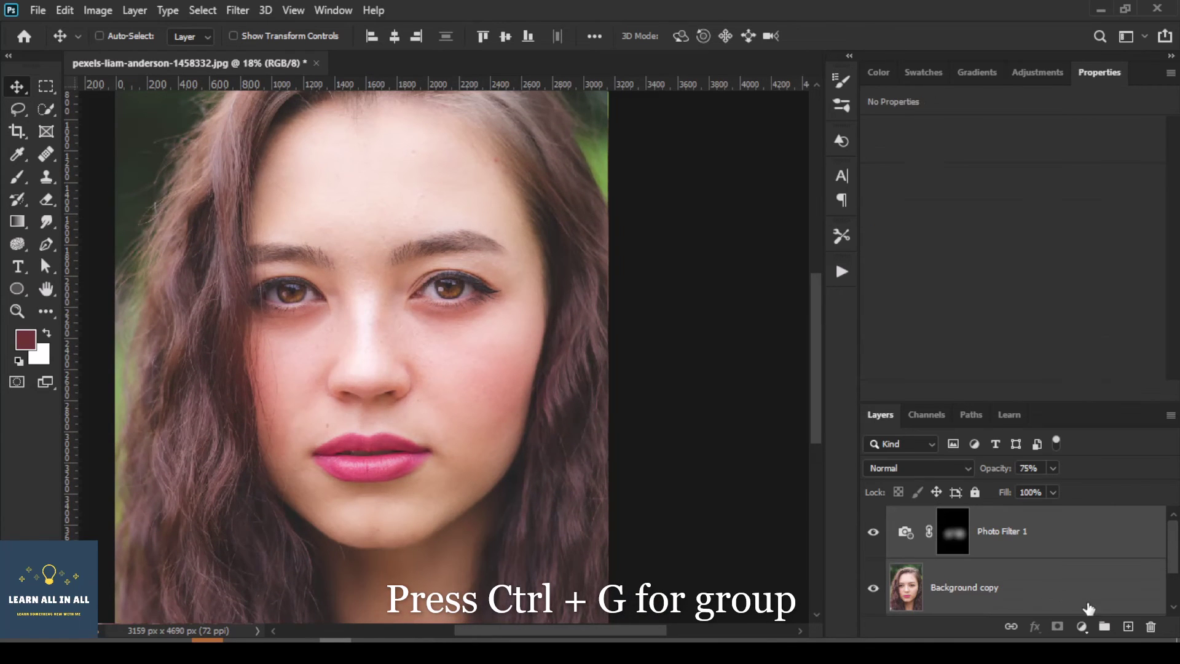
key(ctrl+g)
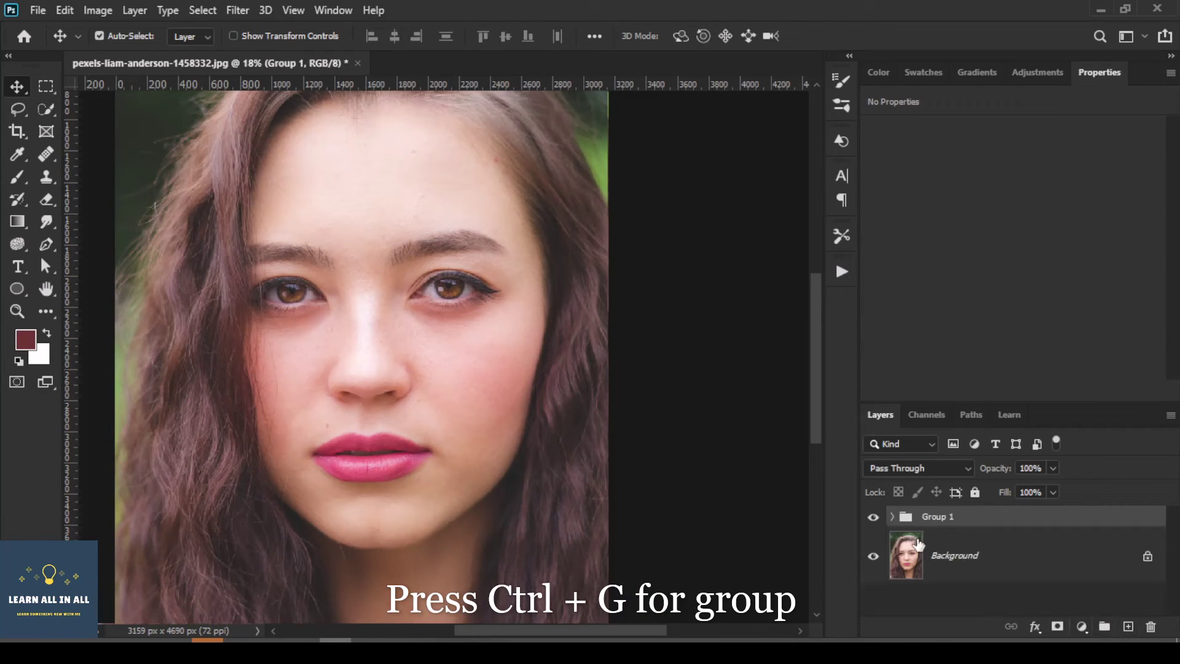
Toggle Group 1's visibility to compare, then expand it and select Photo Filter 1.
click(874, 519)
click(874, 520)
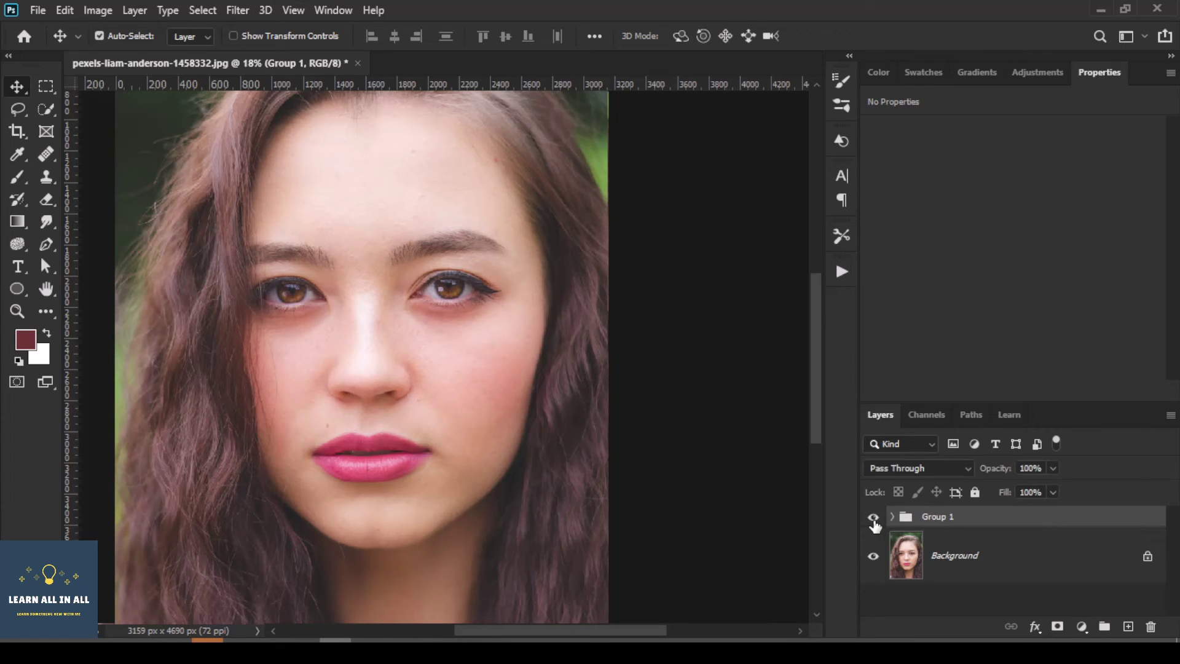
click(874, 520)
click(874, 519)
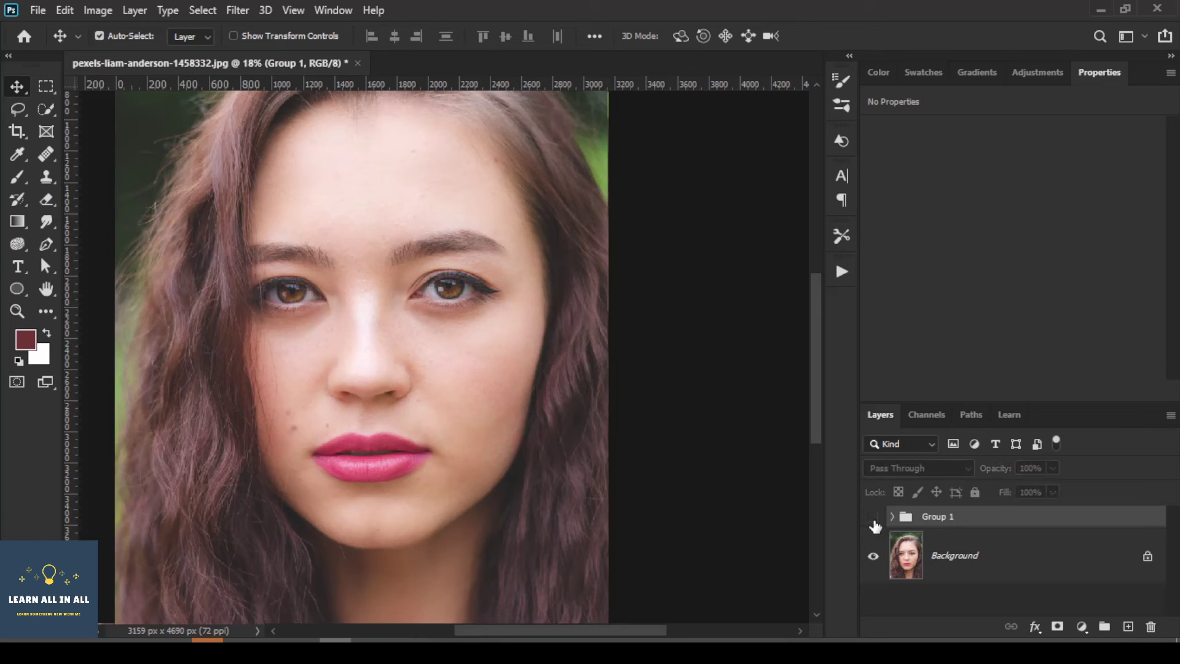
click(874, 520)
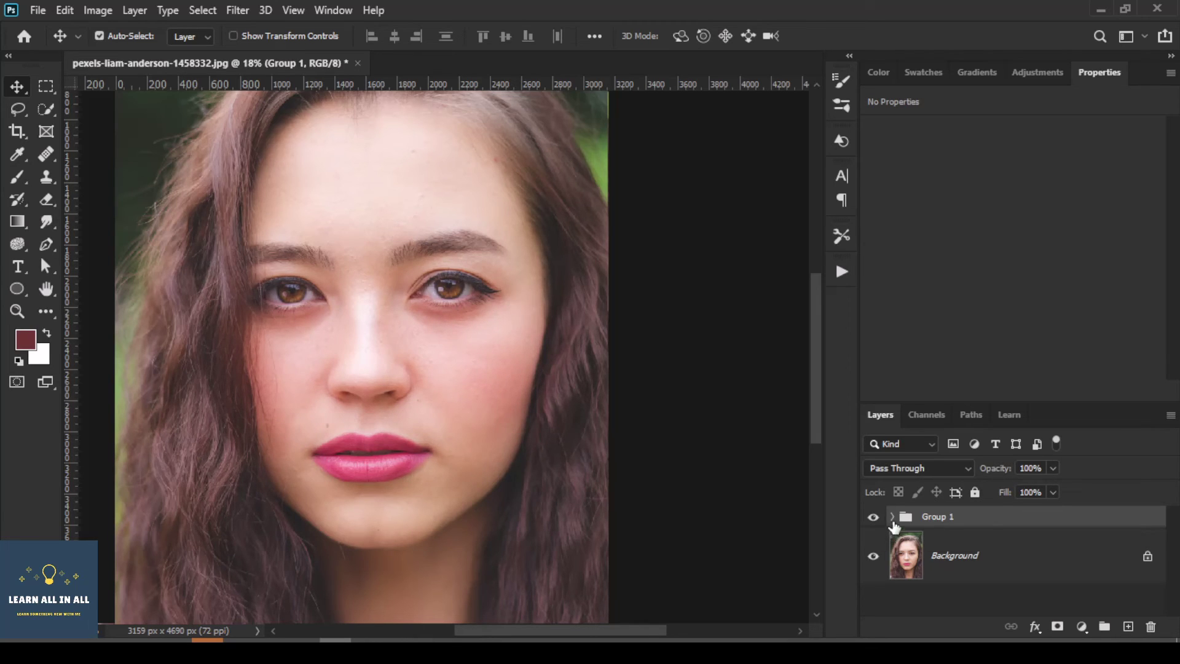
click(891, 518)
click(1086, 568)
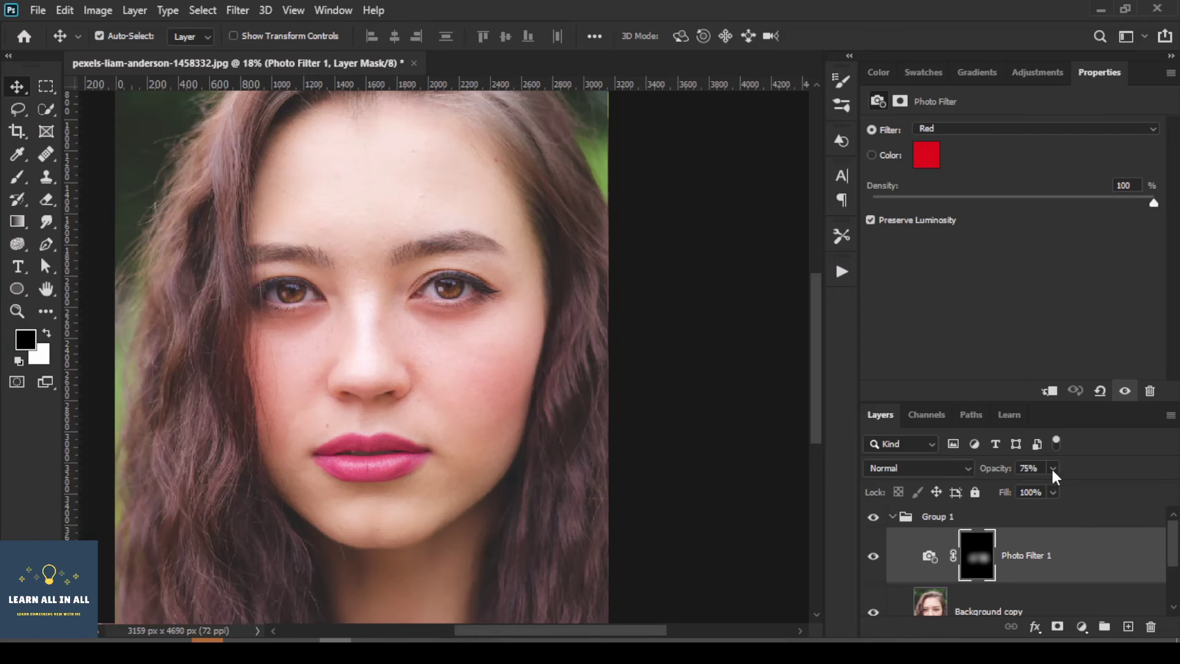
Lower Photo Filter 1 to 71% opacity, brush its mask, and turn Group 1 back on to compare.
drag(1052, 483, 1054, 486)
click(984, 563)
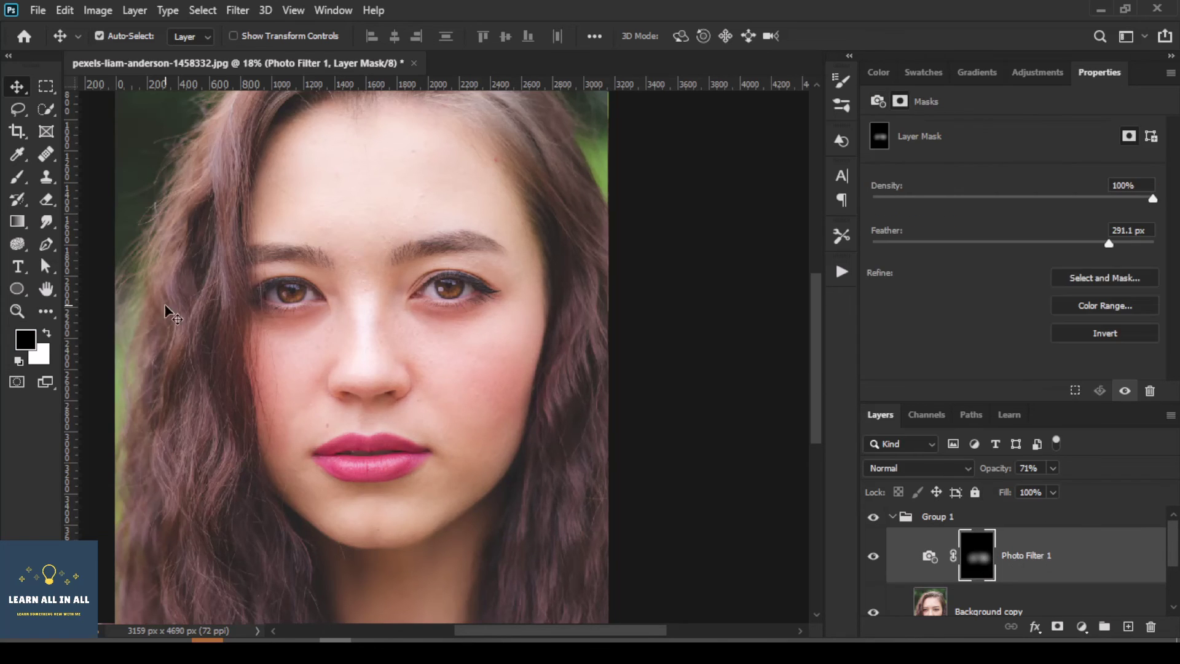
click(18, 179)
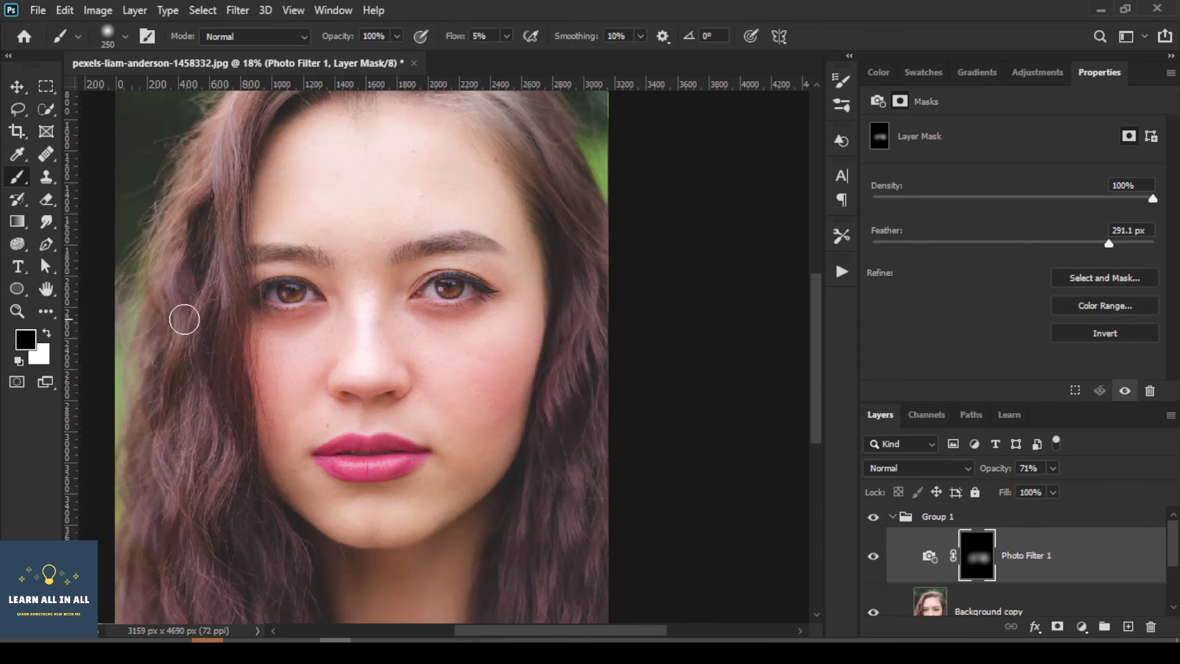
scroll(285, 324, up, 1)
scroll(284, 324, up, 2)
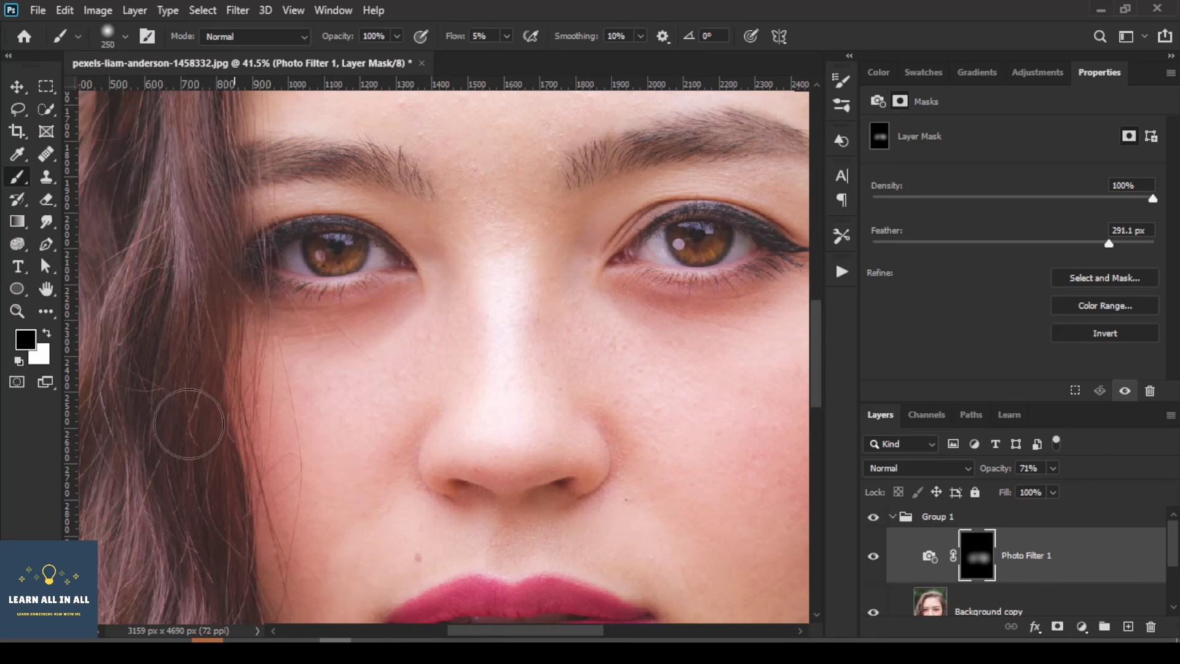
scroll(197, 424, down, 3)
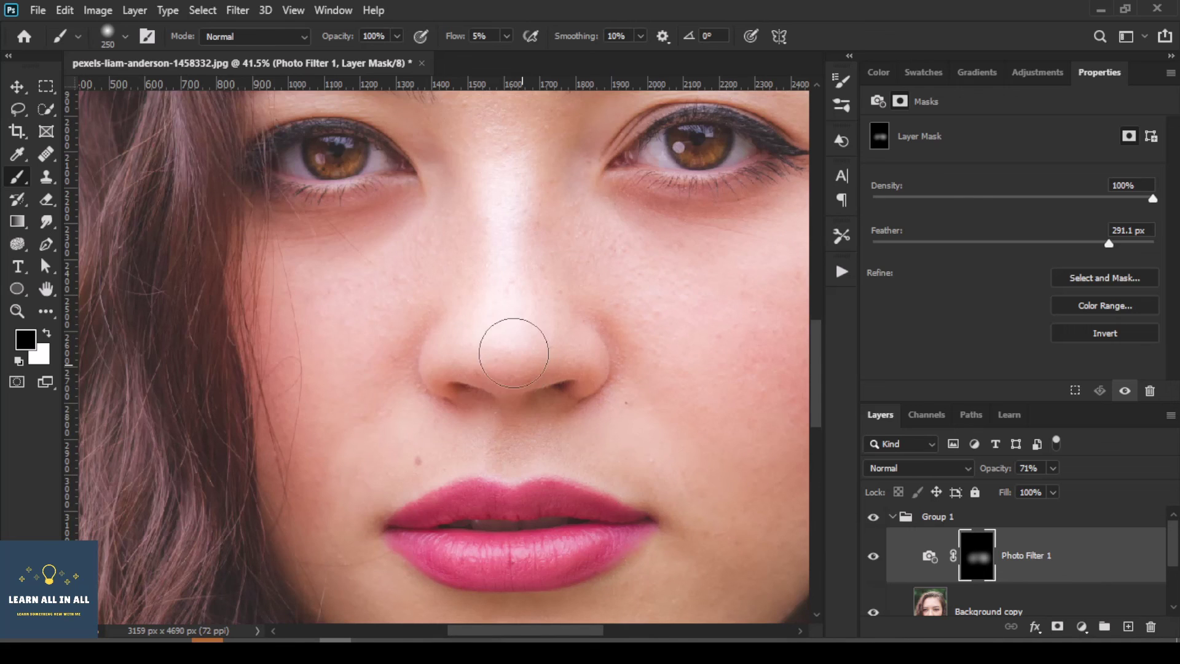
scroll(506, 413, down, 3)
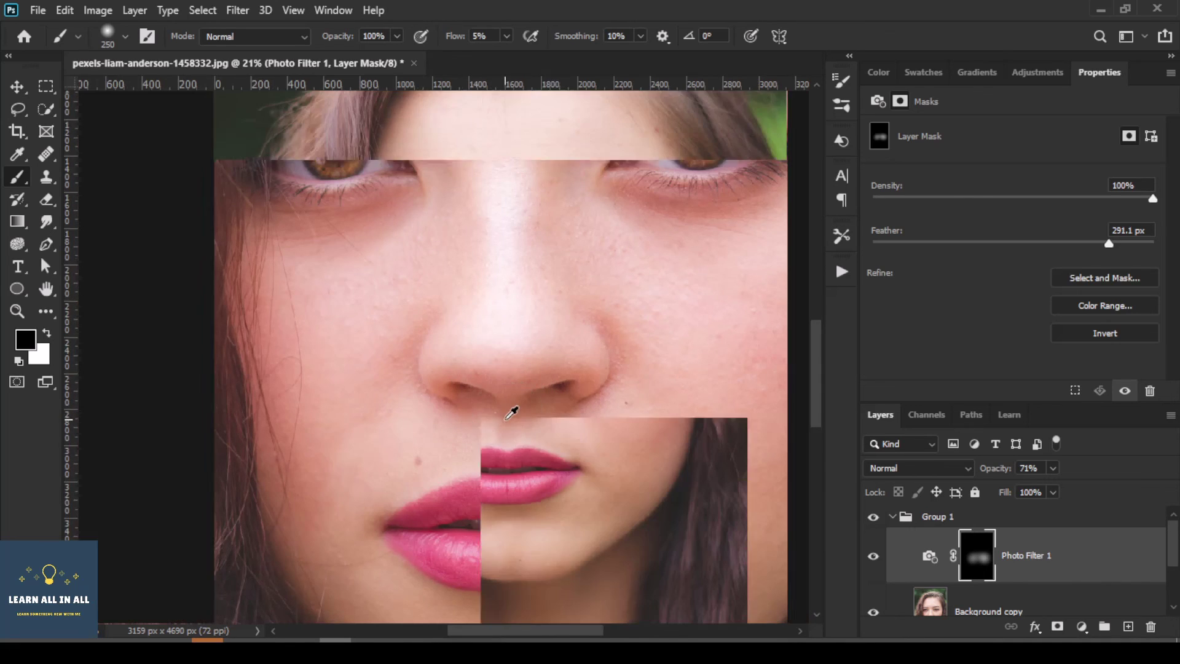
scroll(503, 429, down, 1)
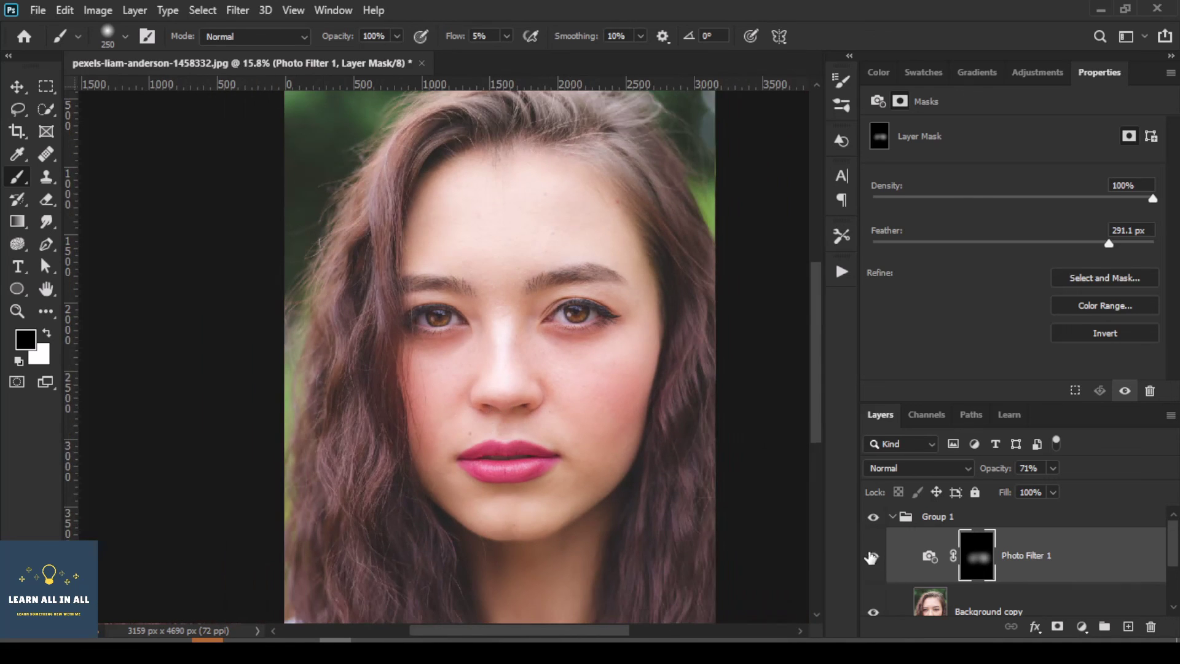
click(873, 518)
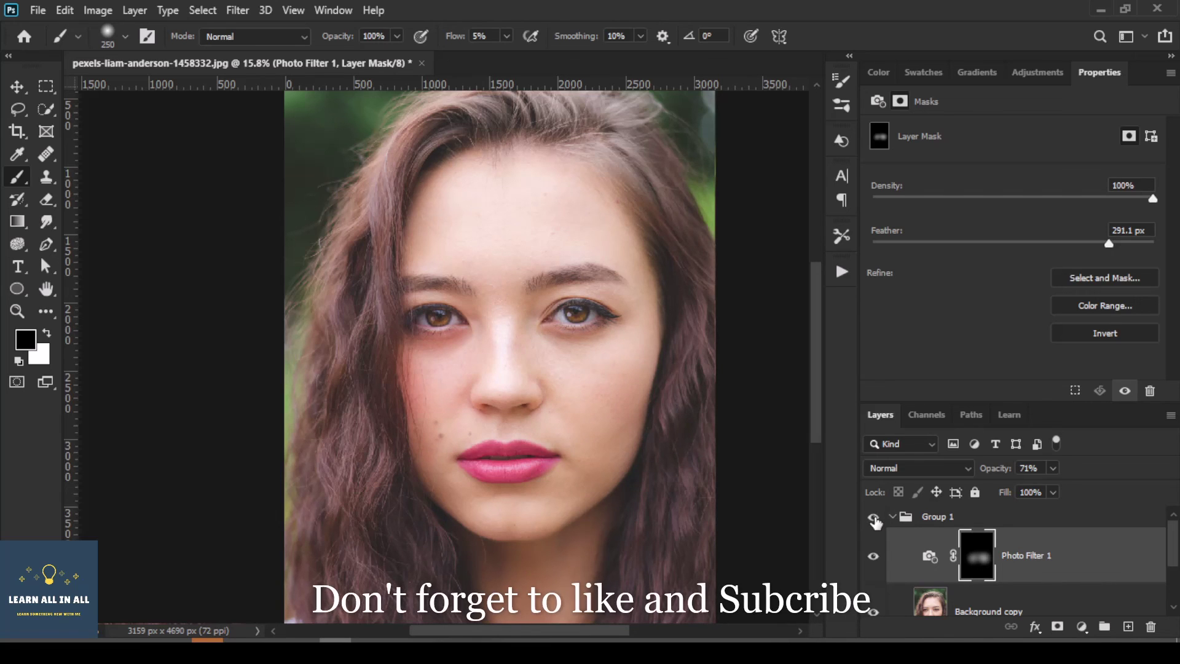